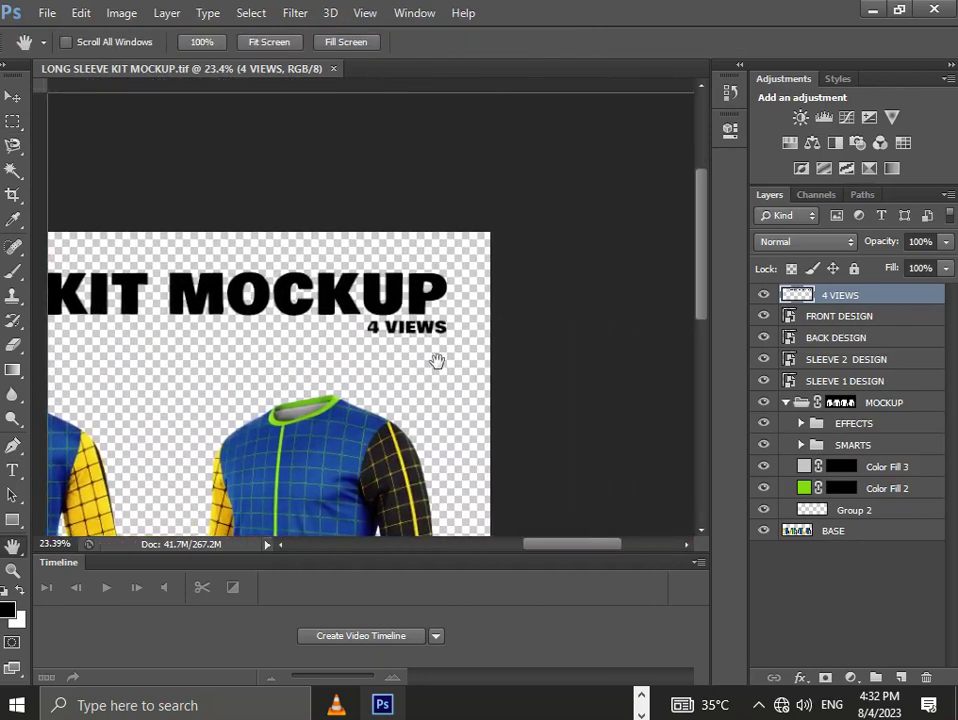
Inspect the title text and the jersey views up close, from the sleeves and body to the collar.
left_click_drag(425, 335, 480, 318)
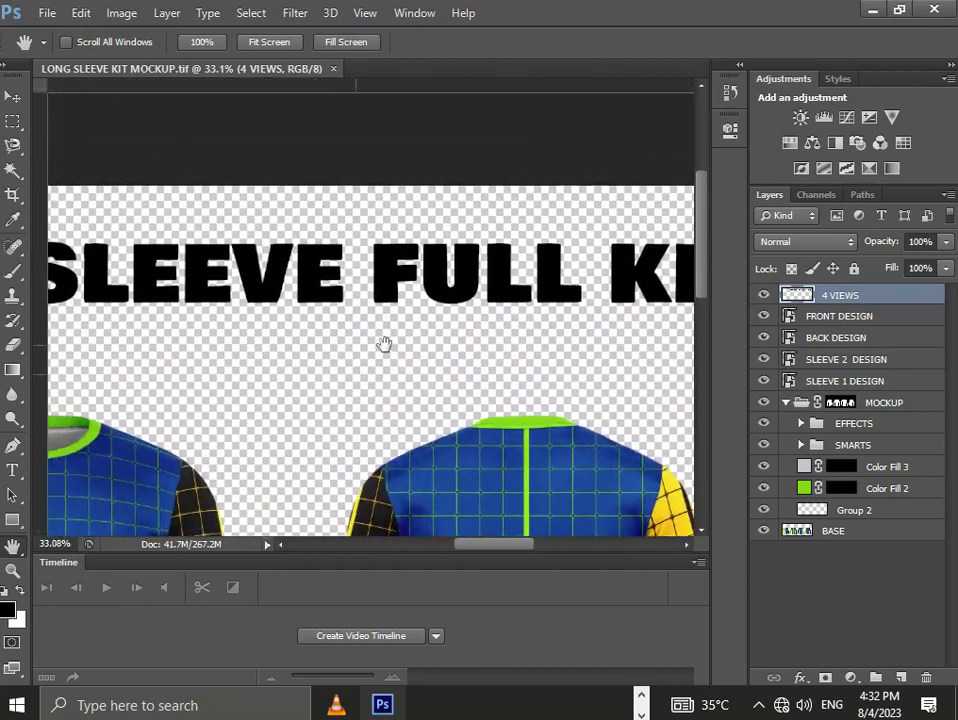
left_click_drag(387, 374, 316, 372)
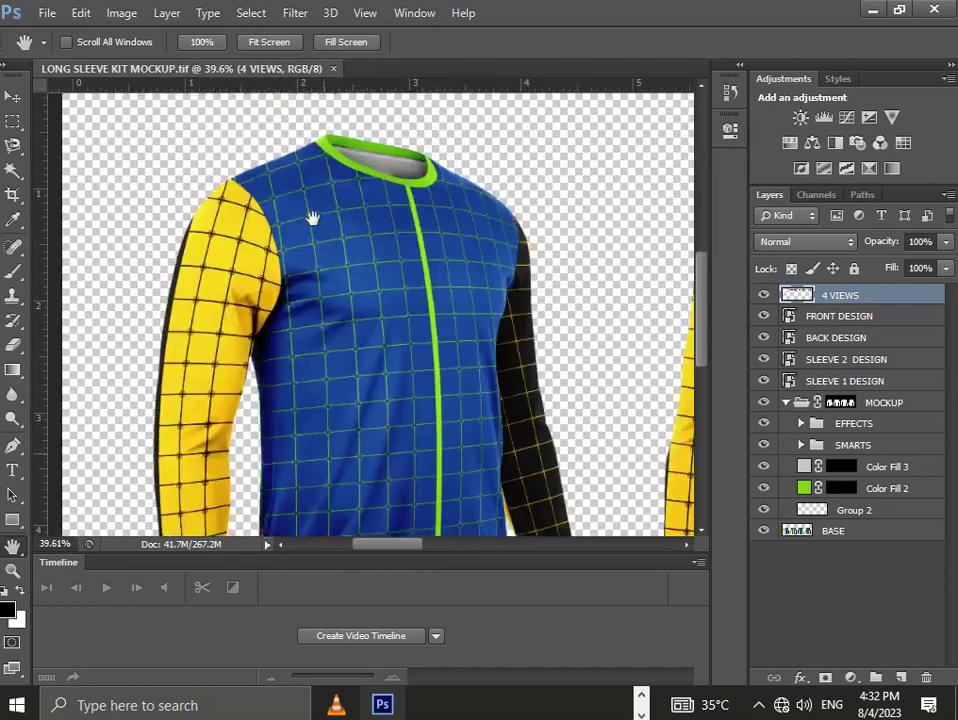
scroll(312, 218, "down", 5)
scroll(312, 316, "up", 6)
left_click_drag(350, 353, 388, 347)
scroll(378, 278, "down", 6)
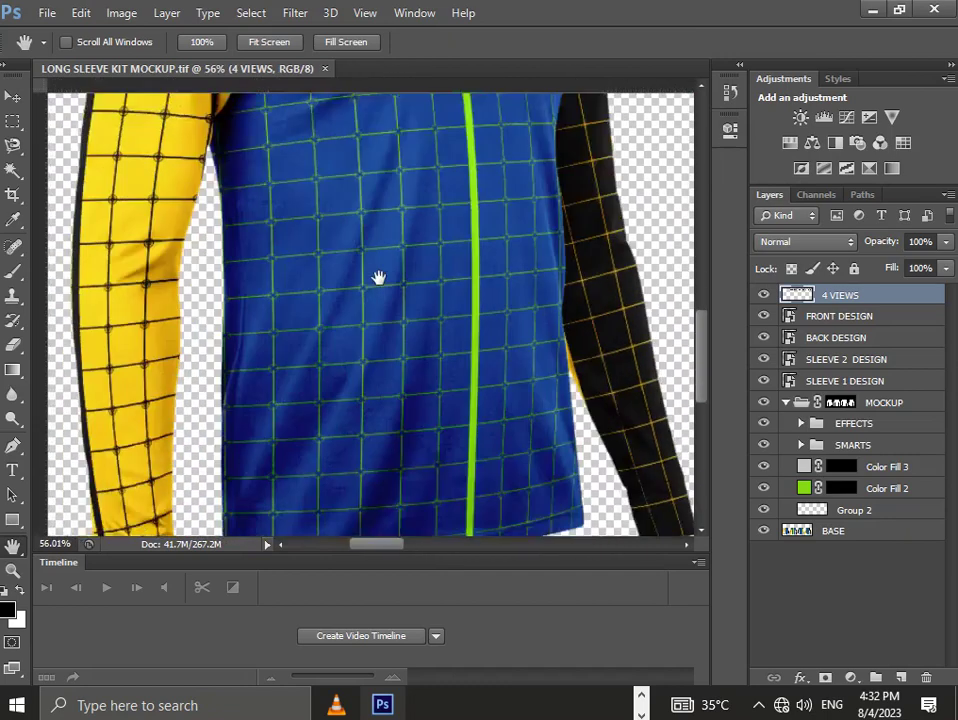
scroll(415, 387, "up", 5)
scroll(415, 387, "right", 3)
left_click_drag(461, 271, 372, 263)
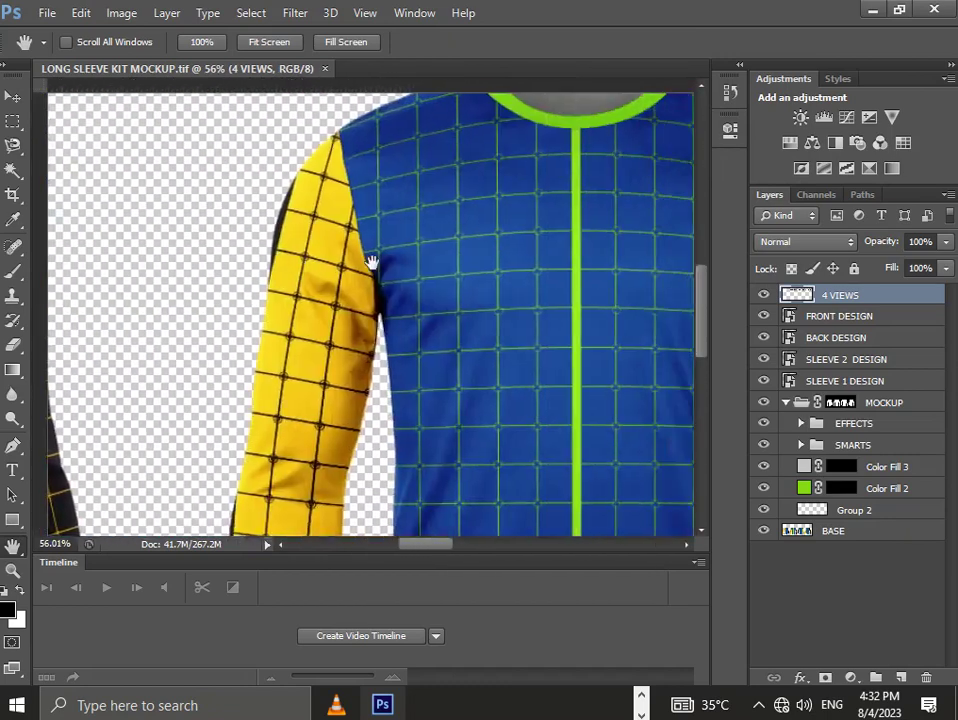
left_click_drag(388, 205, 476, 345)
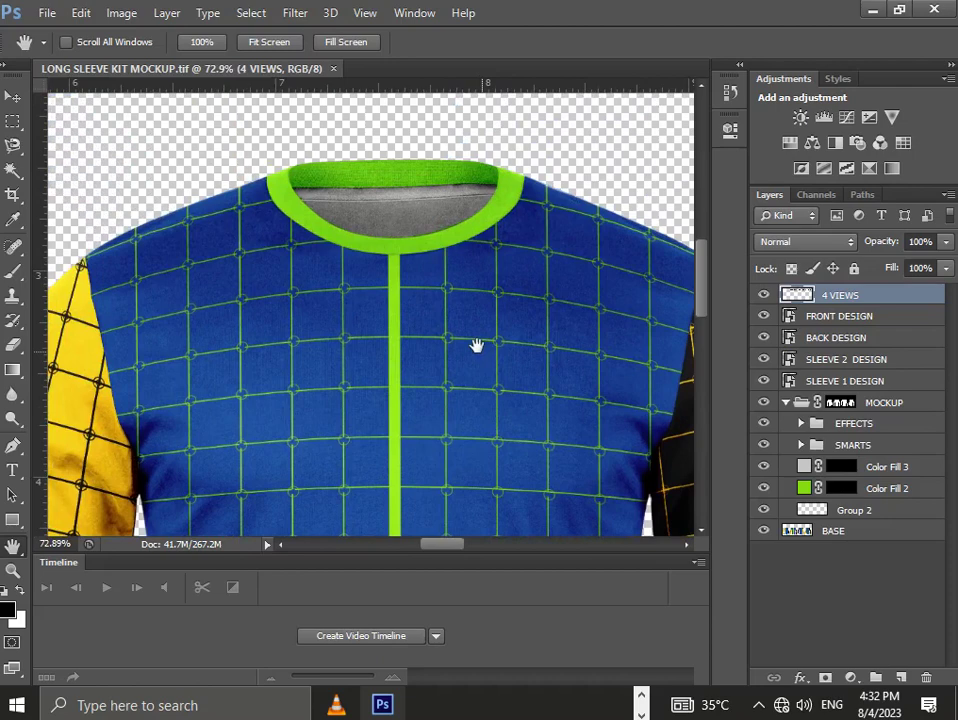
left_click_drag(319, 301, 348, 298)
left_click_drag(489, 297, 273, 316)
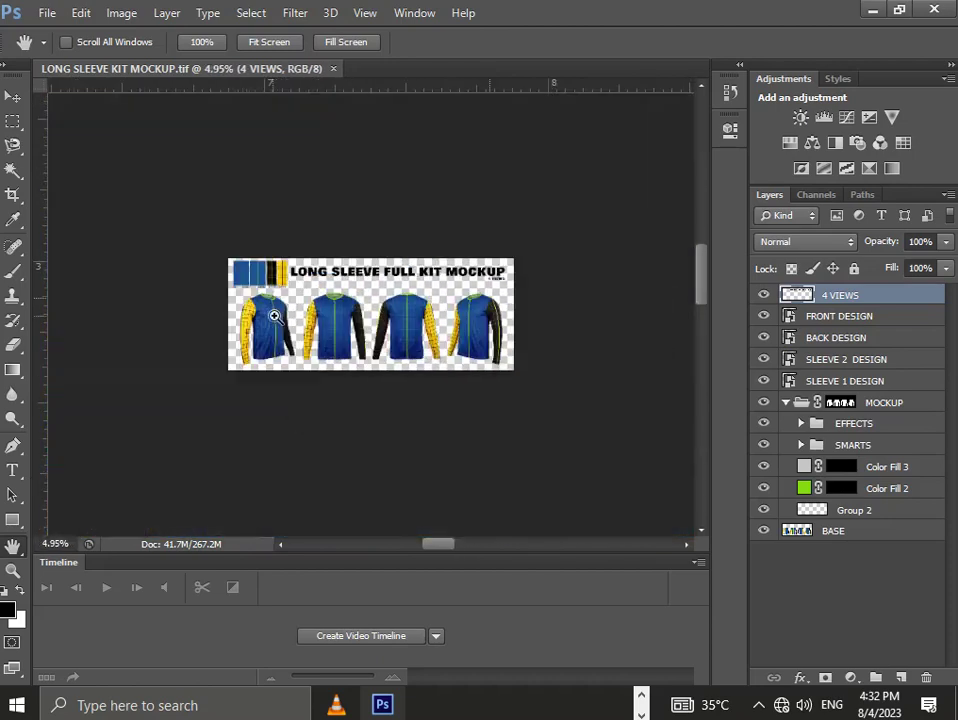
Examine the front, back and sleeve design swatches and the jerseys beneath them.
left_click_drag(405, 307, 495, 294)
left_click_drag(285, 354, 379, 385)
left_click_drag(128, 265, 381, 292)
left_click_drag(387, 244, 404, 227)
left_click_drag(401, 228, 292, 291)
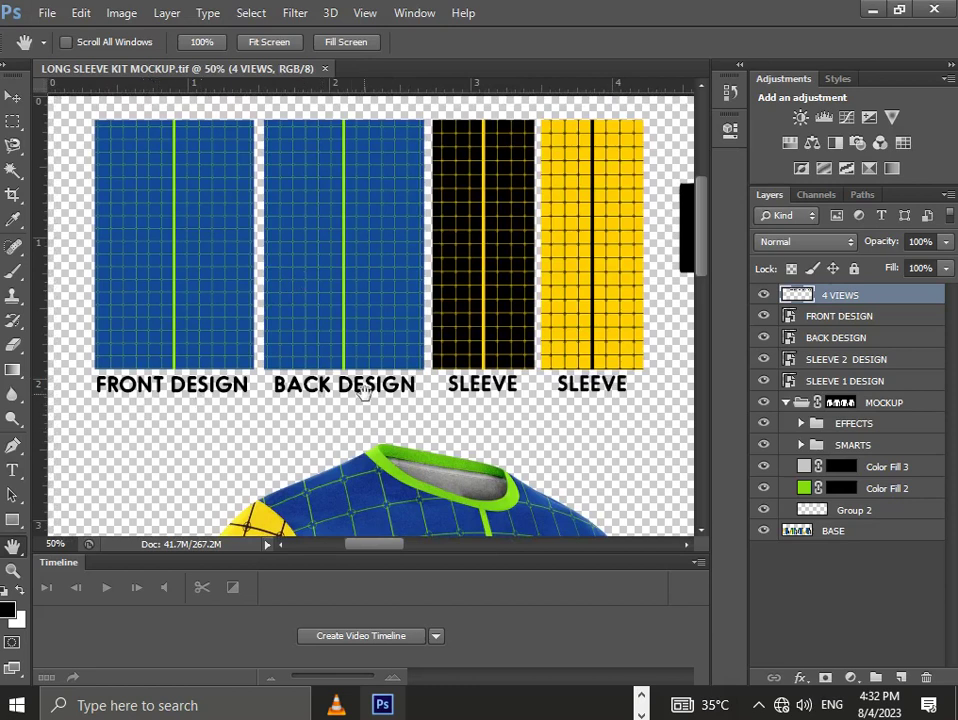
left_click_drag(510, 351, 401, 345)
left_click_drag(411, 439, 411, 290)
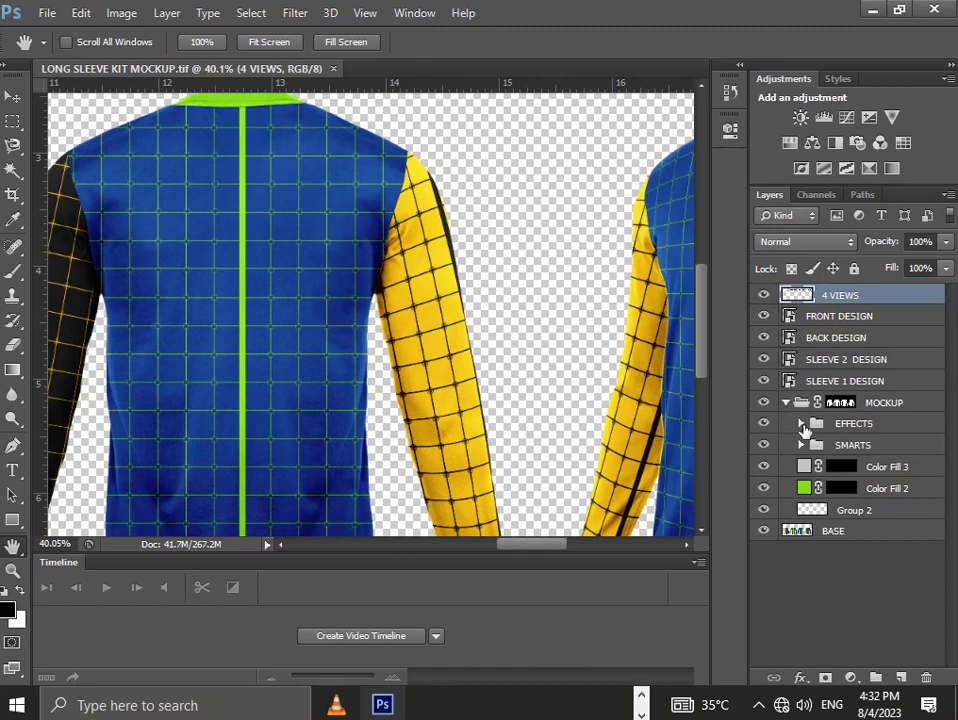
Expand the EFFECTS group, check the OBJECT copy 2 layer by hiding and reshowing it, and look inside the SMARTS group.
left_click(801, 424)
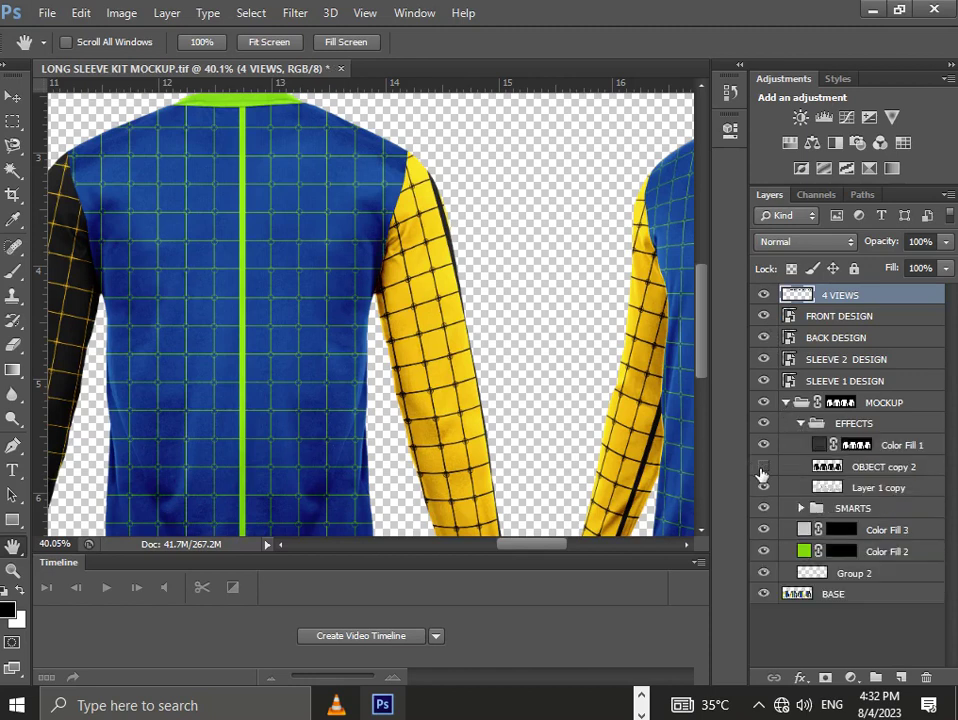
left_click(763, 467)
left_click(763, 467)
left_click(797, 425)
left_click(801, 508)
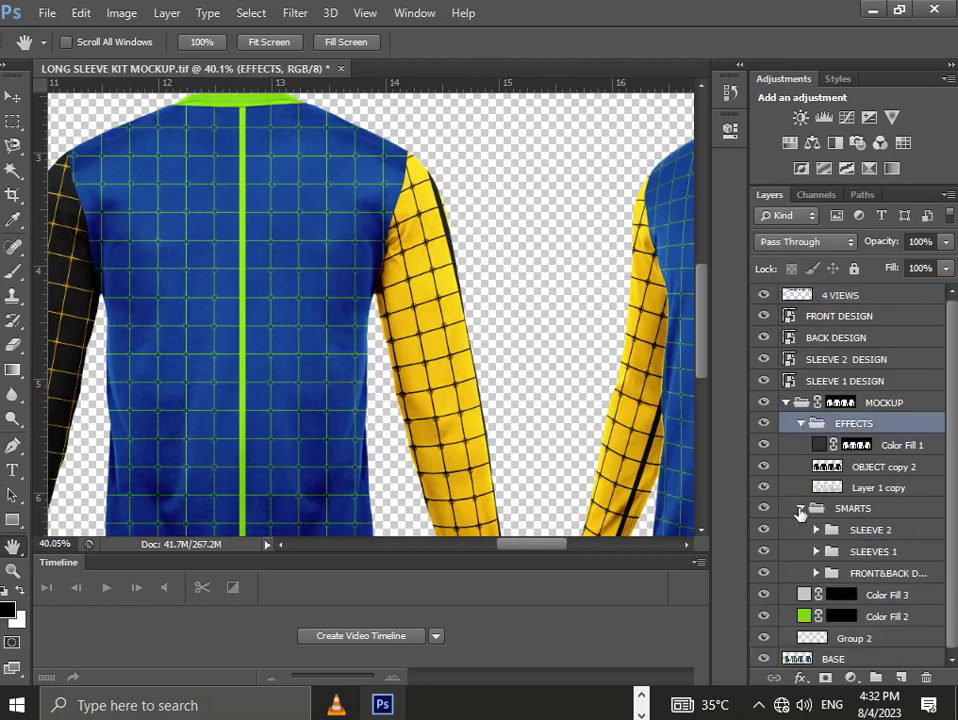
left_click(801, 508)
left_click(801, 508)
left_click(801, 508)
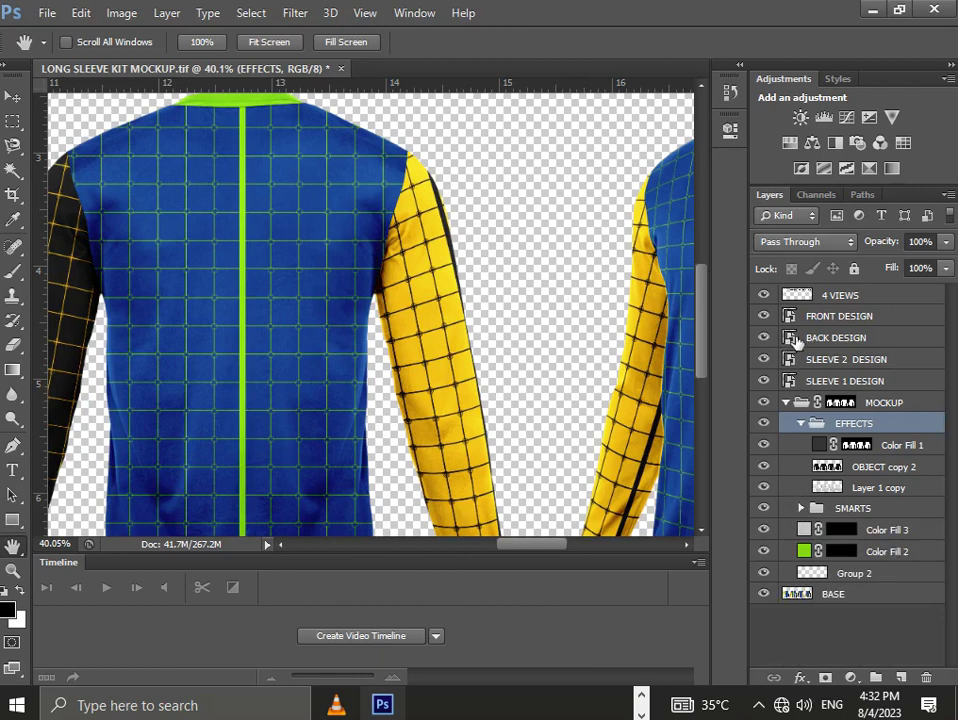
Select the BACK DESIGN layer and hide and reshow it to check its swatch within the full layout.
left_click(830, 340)
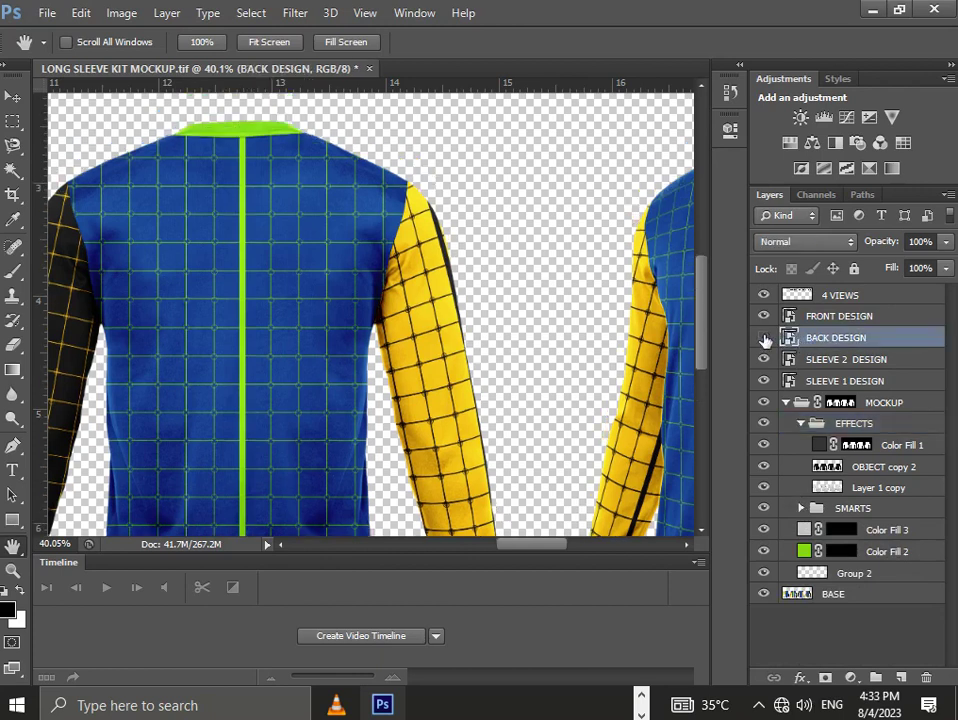
key("ctrl+0")
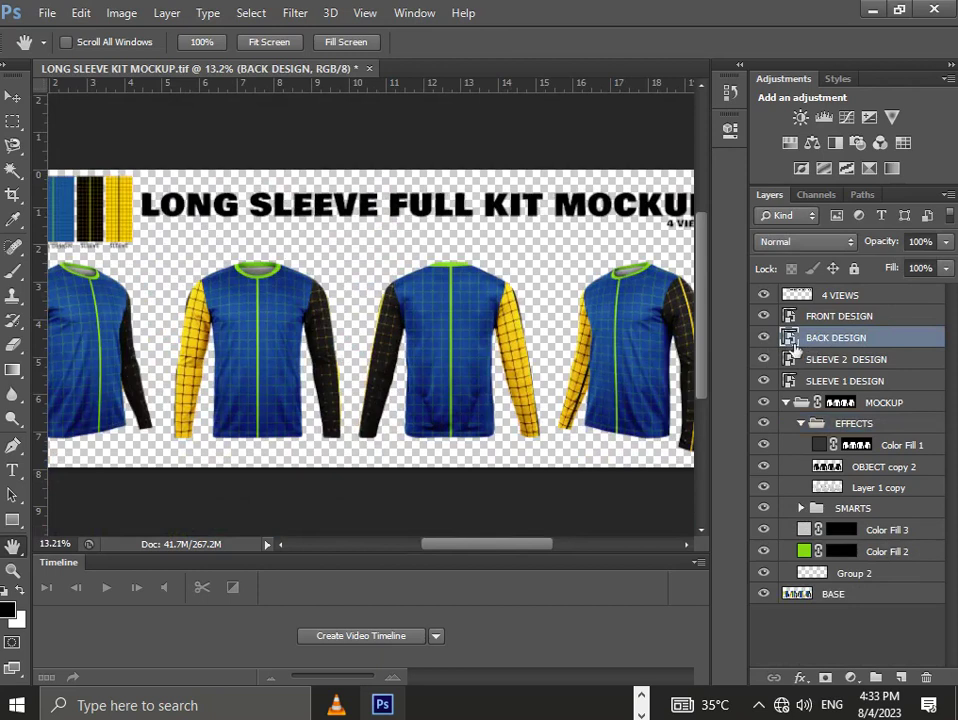
left_click(764, 337)
left_click(765, 338)
left_click(765, 557)
Expand the SMARTS group with its SLEEVE 2, SLEEVES 1 and FRONT&BACK subgroups to examine their smart objects, and collapse SMARTS.
left_click(801, 508)
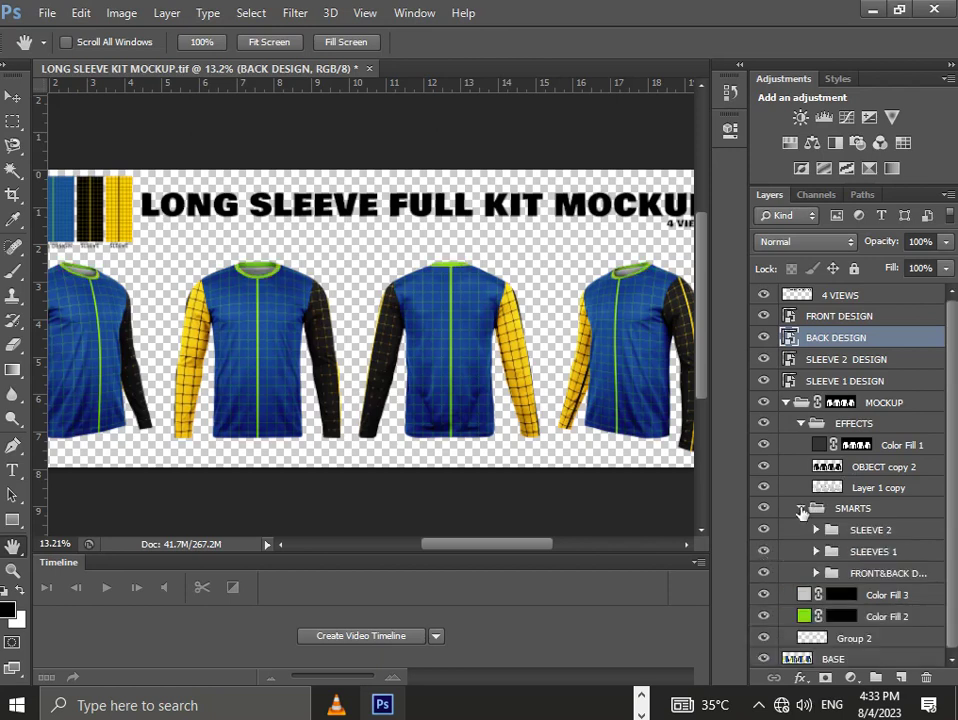
left_click(848, 532)
left_click(816, 531)
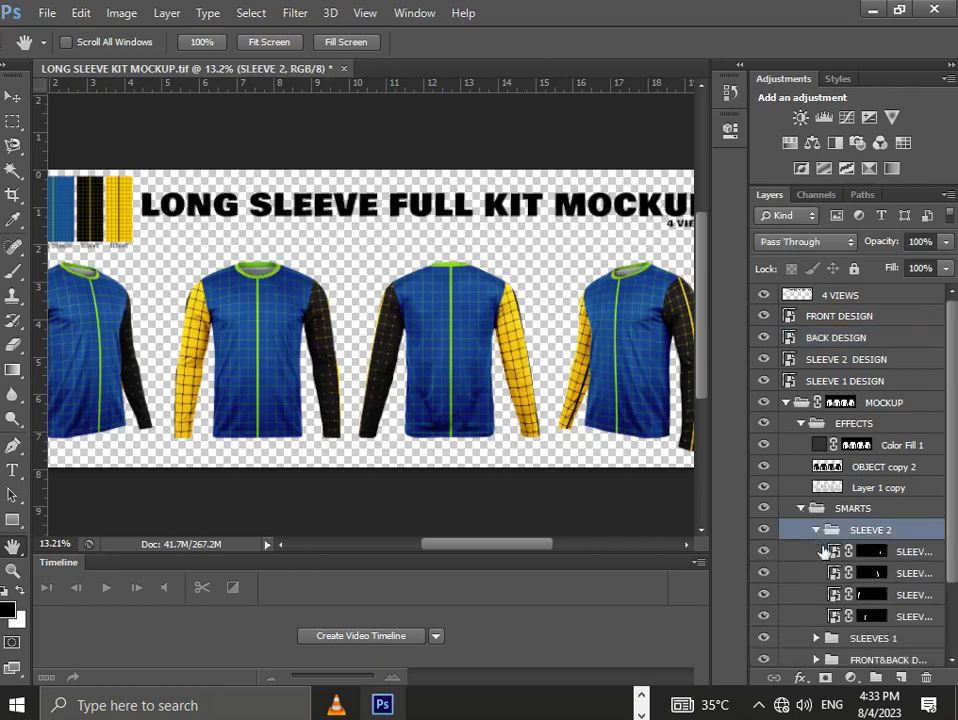
scroll(857, 568, "down", 2)
left_click(813, 557)
scroll(820, 565, "down", 1)
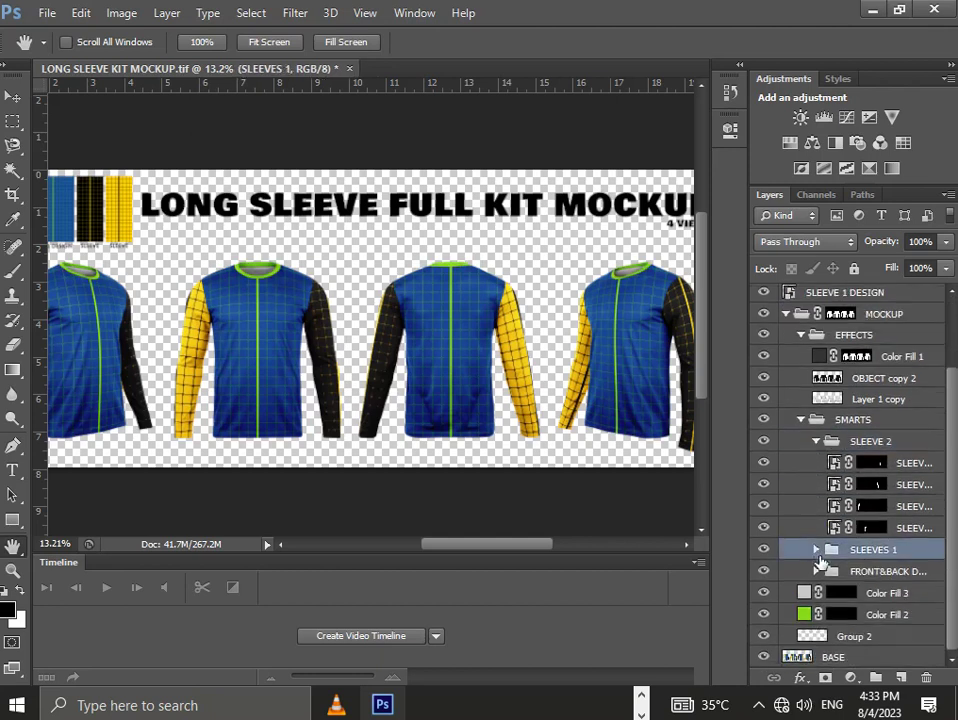
left_click(817, 550)
scroll(820, 556, "down", 1)
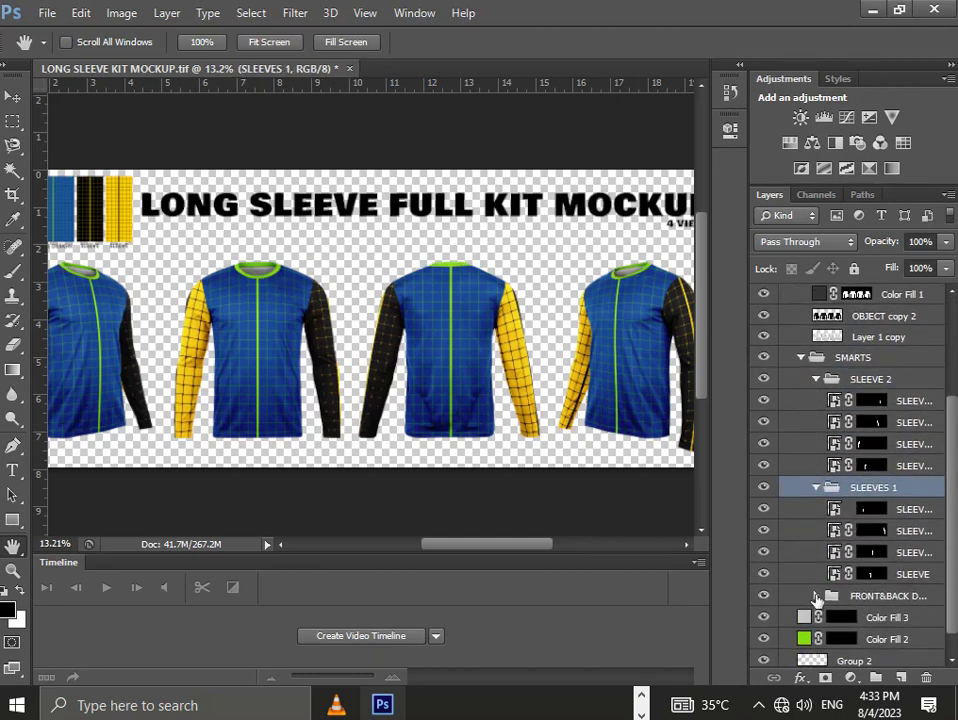
left_click(816, 597)
scroll(819, 577, "down", 1)
scroll(820, 571, "down", 1)
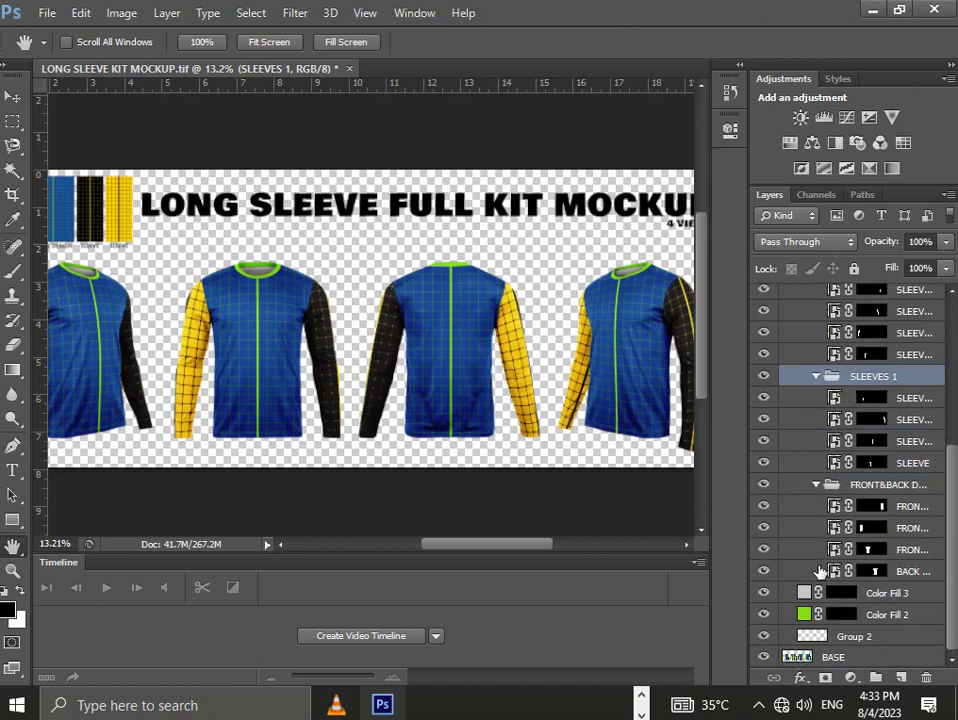
scroll(819, 571, "up", 4)
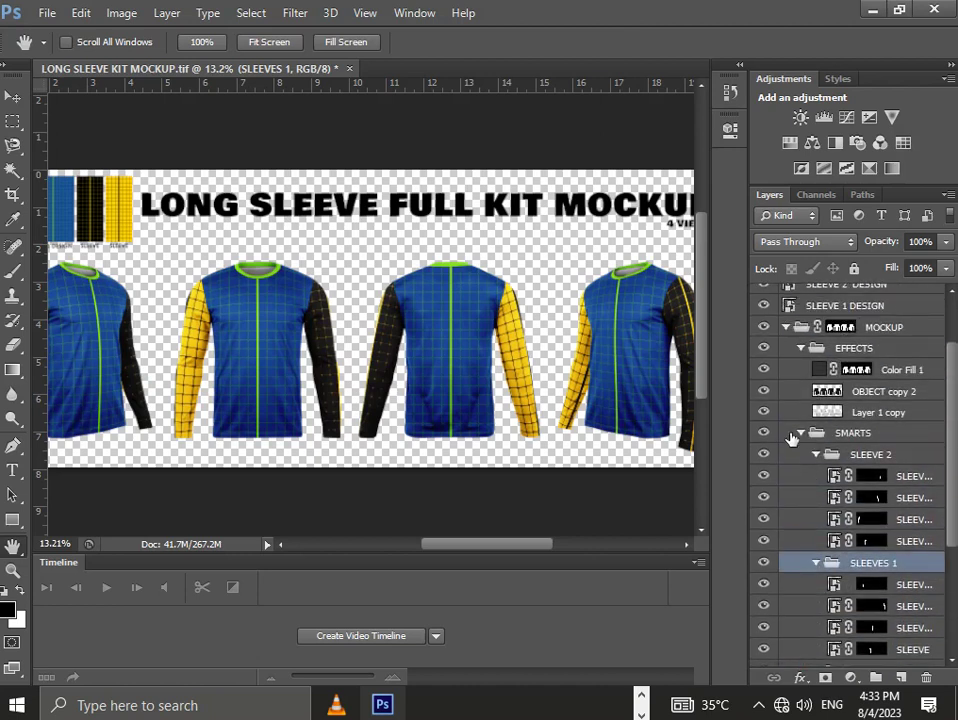
left_click(792, 437)
left_click(801, 433)
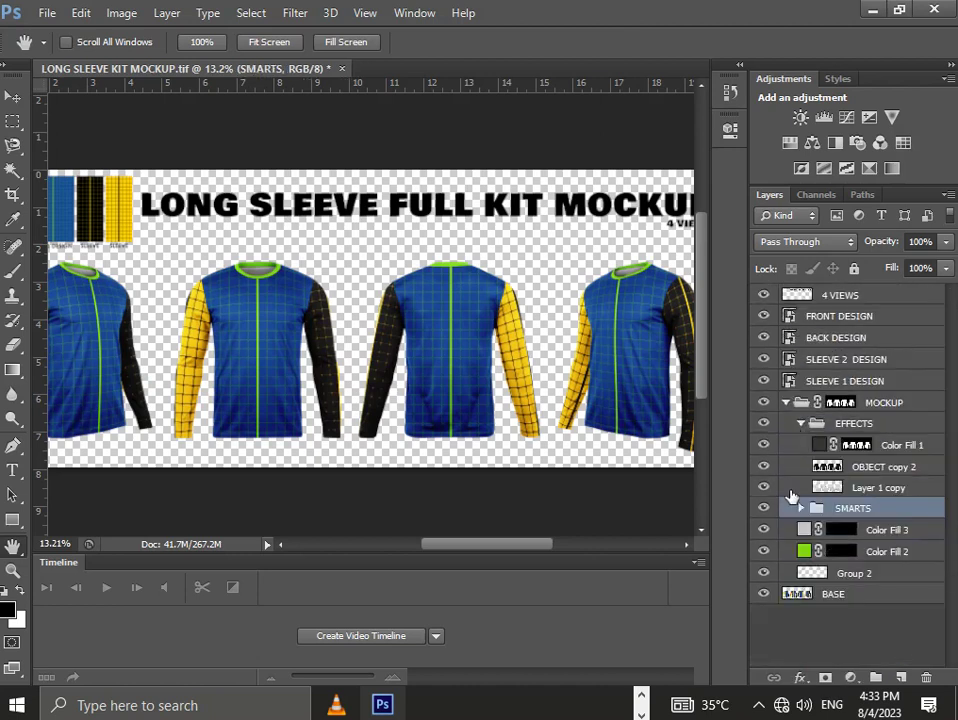
Collapse and reopen the MOCKUP group, expand SMARTS and check the visibility of the upper SLEEVE 2 smart objects.
left_click(786, 403)
left_click(786, 403)
left_click(801, 507)
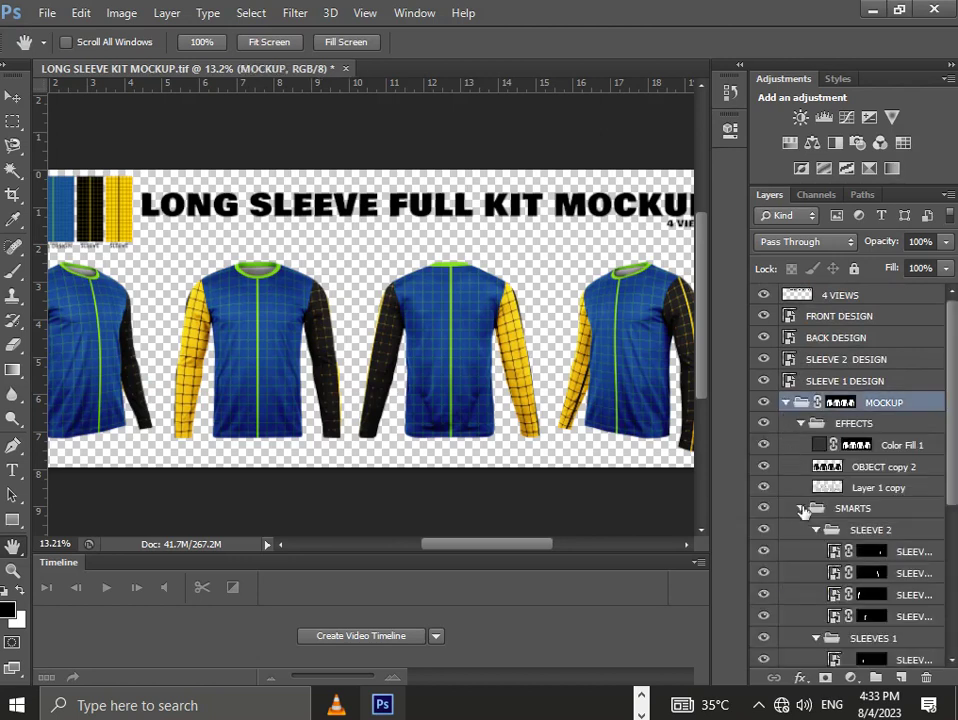
scroll(804, 512, "down", 1)
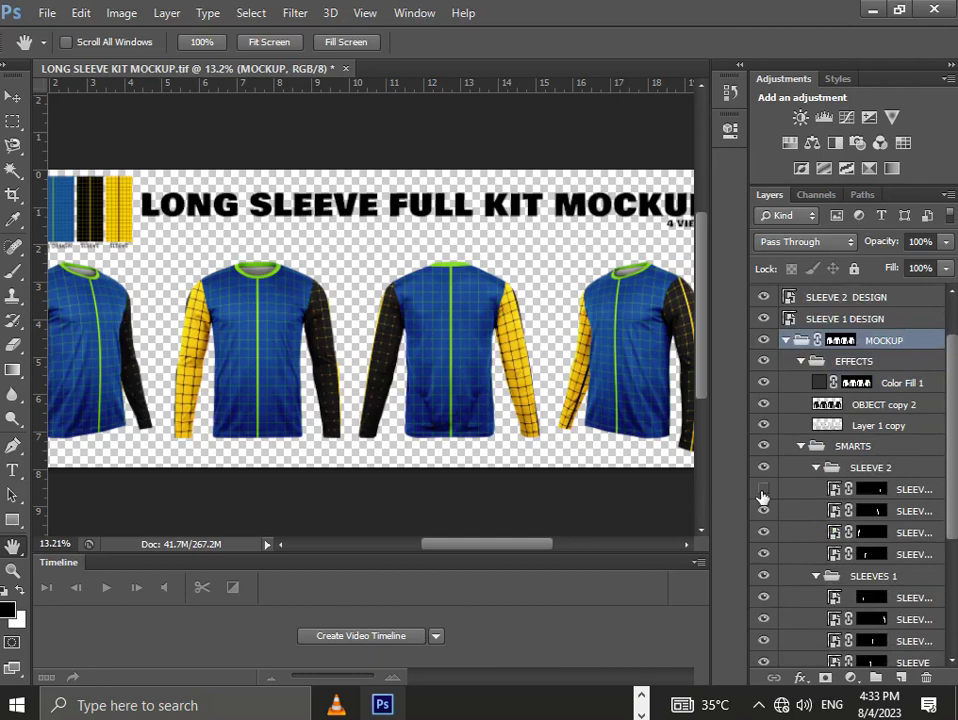
left_click(764, 510)
Try nudging the MOCKUP group slightly left with the Move tool, inspect the first jersey and undo the last nudge.
left_click_drag(405, 488, 624, 522)
scroll(440, 464, "up", 5)
left_click_drag(374, 431, 663, 545)
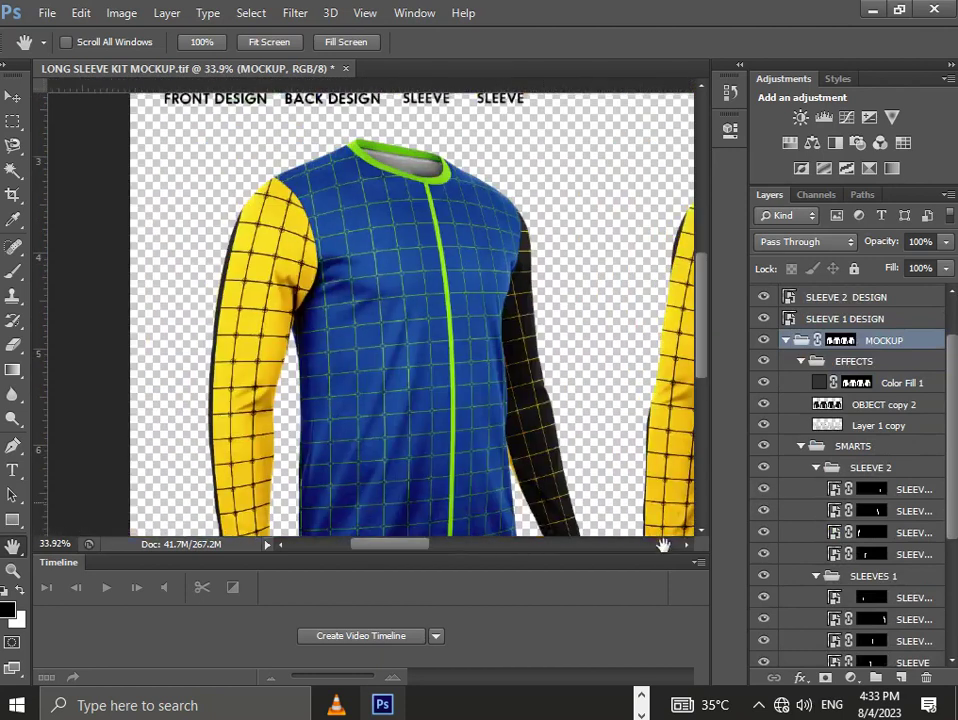
left_click_drag(369, 329, 483, 391)
key("v")
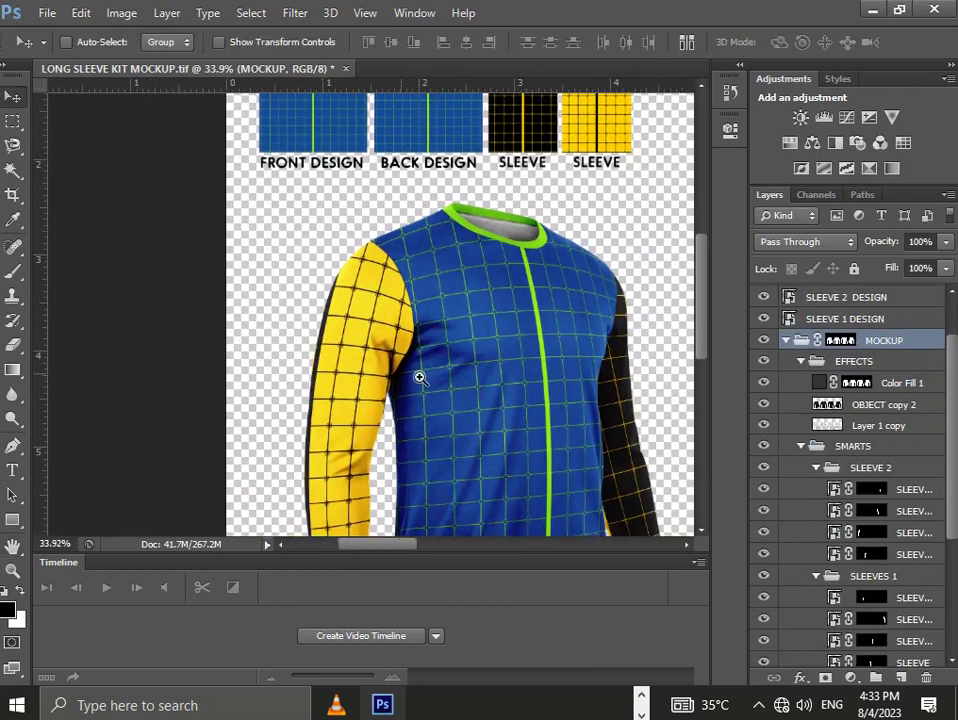
scroll(419, 377, "up", 3)
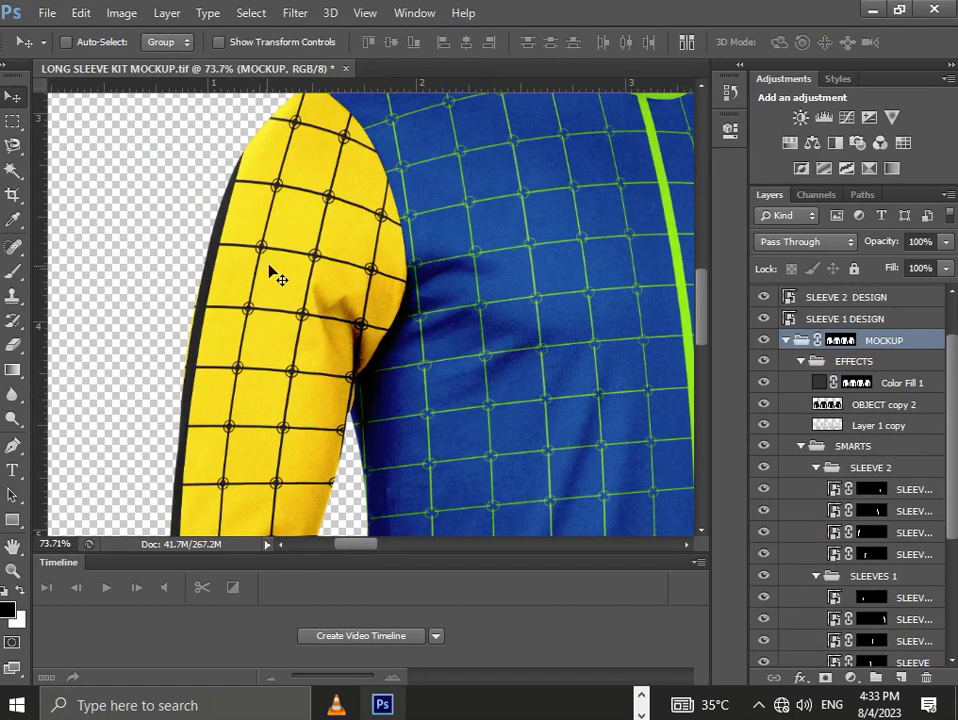
key("Left")
key("Left")
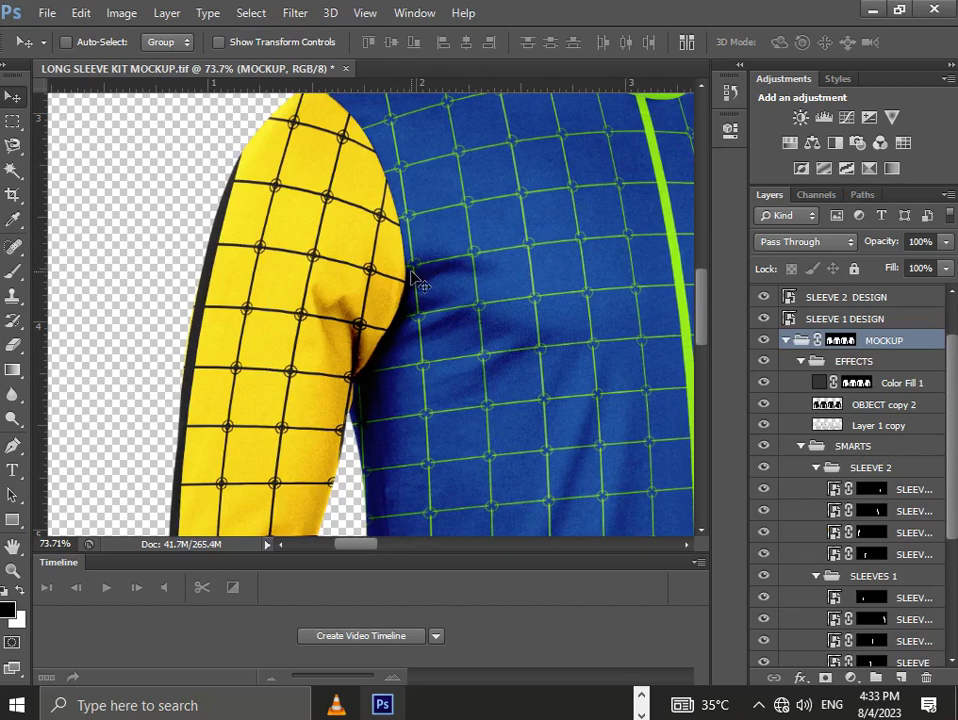
left_click_drag(403, 252, 345, 326)
left_click_drag(450, 199, 215, 410)
key("ctrl+z")
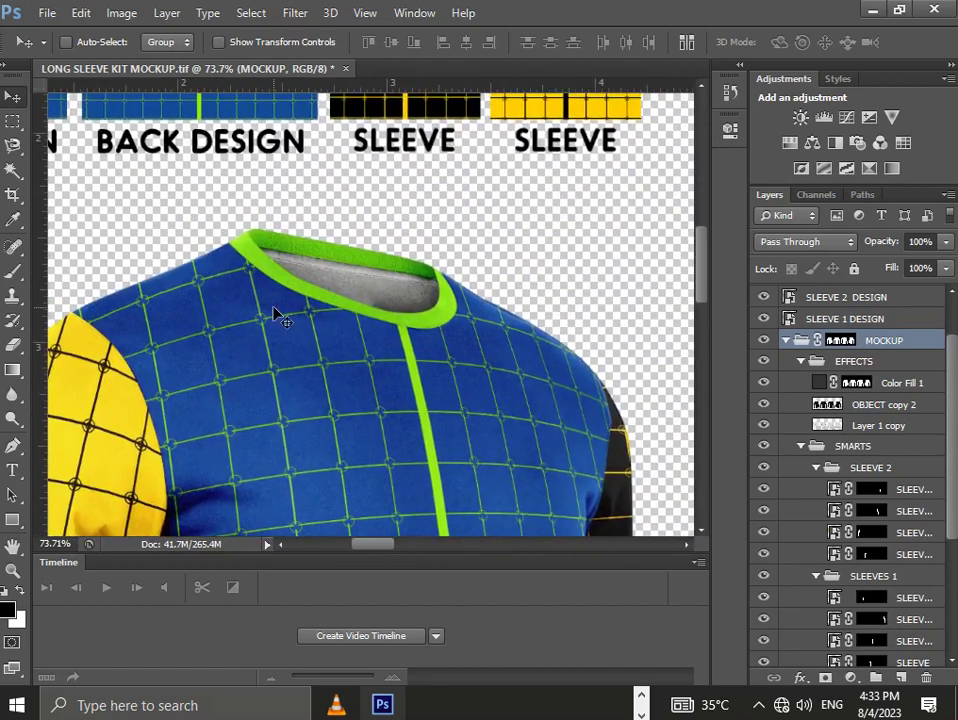
Compare the jersey shading by hiding and reshowing the Color Fill 1 and OBJECT copy 2 effect layers.
left_click(762, 384)
left_click(762, 385)
left_click(763, 405)
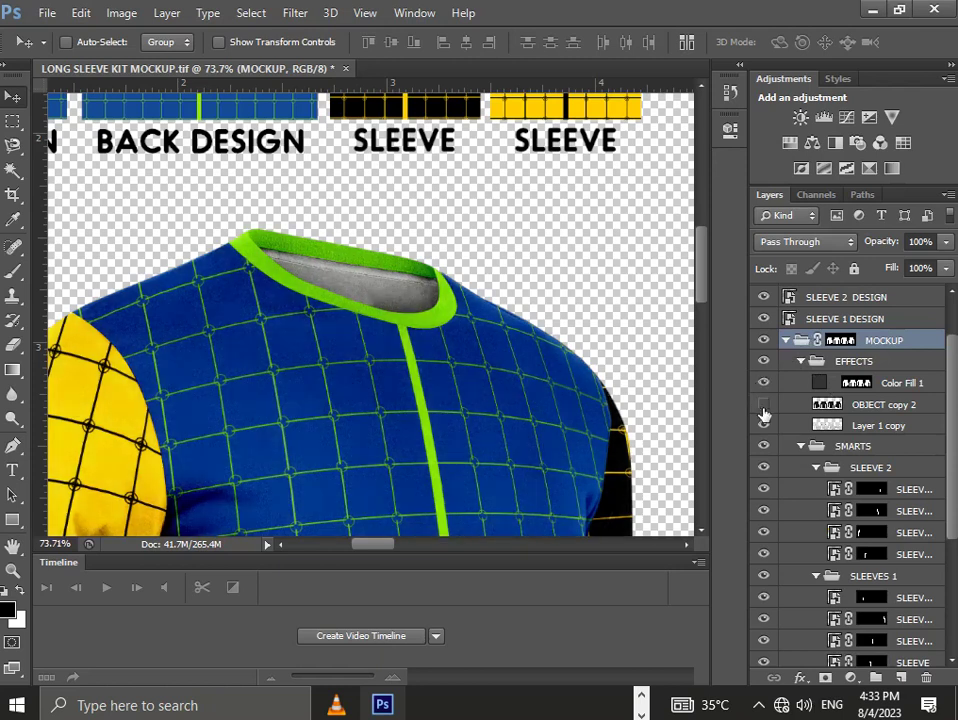
left_click(763, 406)
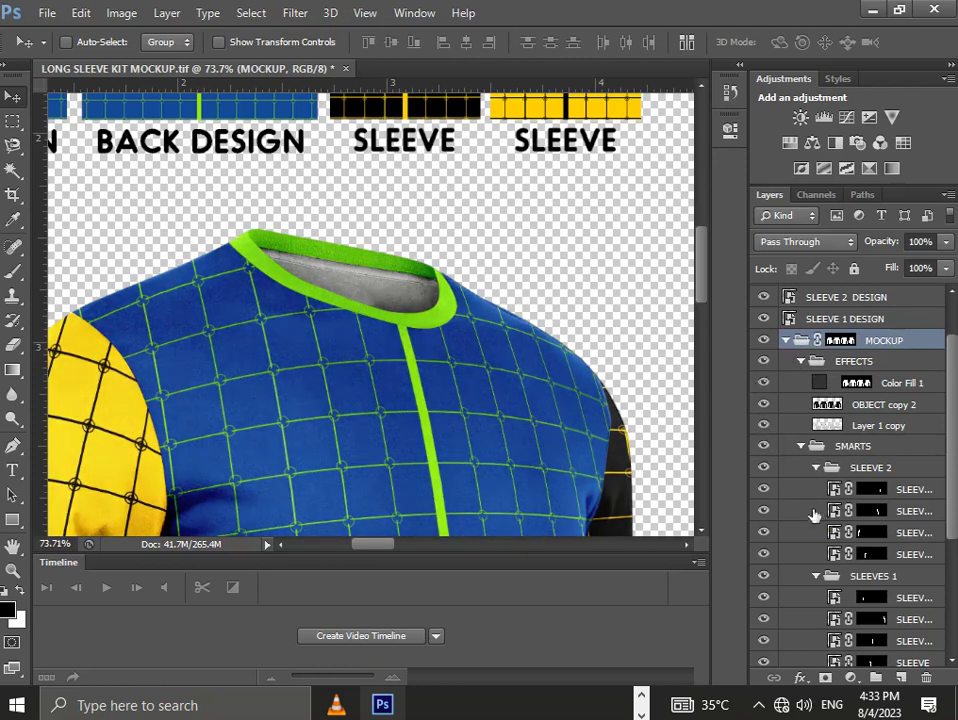
Hide and reshow the second front smart object in the FRONT&BACK group to check which jersey it covers.
scroll(845, 537, "down", 3)
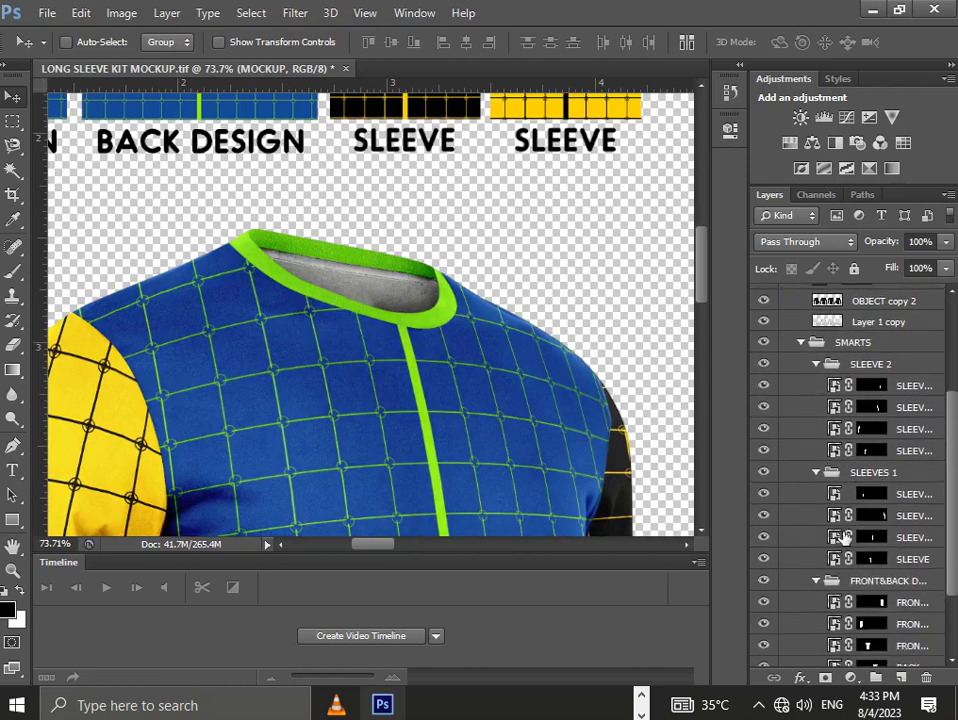
scroll(783, 568, "down", 2)
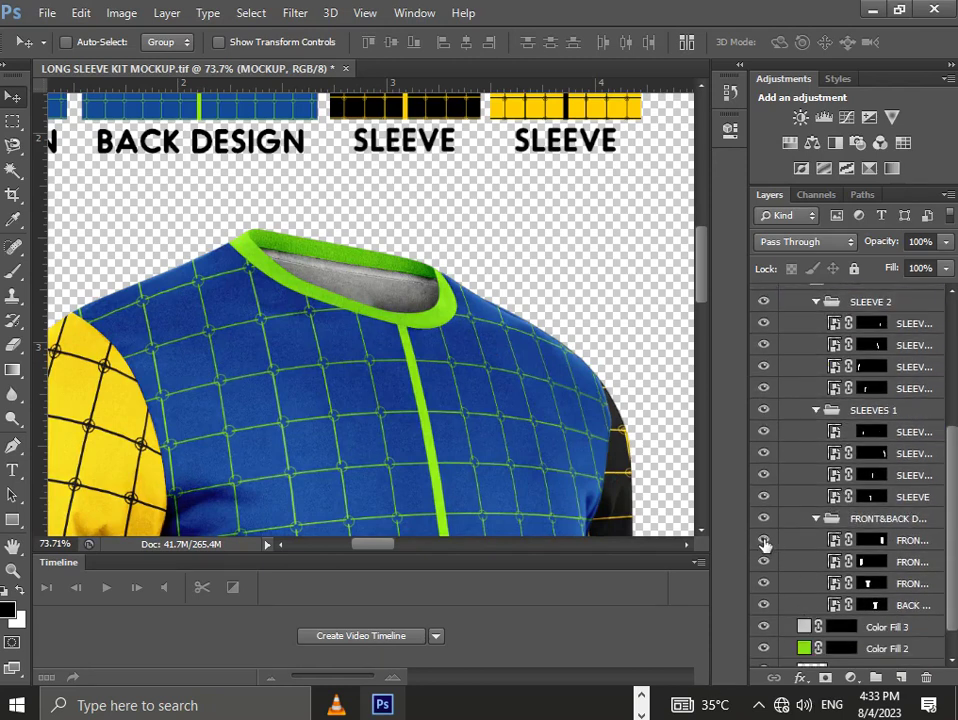
left_click(763, 562)
left_click(763, 562)
left_click(763, 592)
Review the angled, front and back jersey views and fit the whole mockup on screen.
left_click_drag(473, 430, 380, 440)
left_click_drag(440, 472, 442, 352)
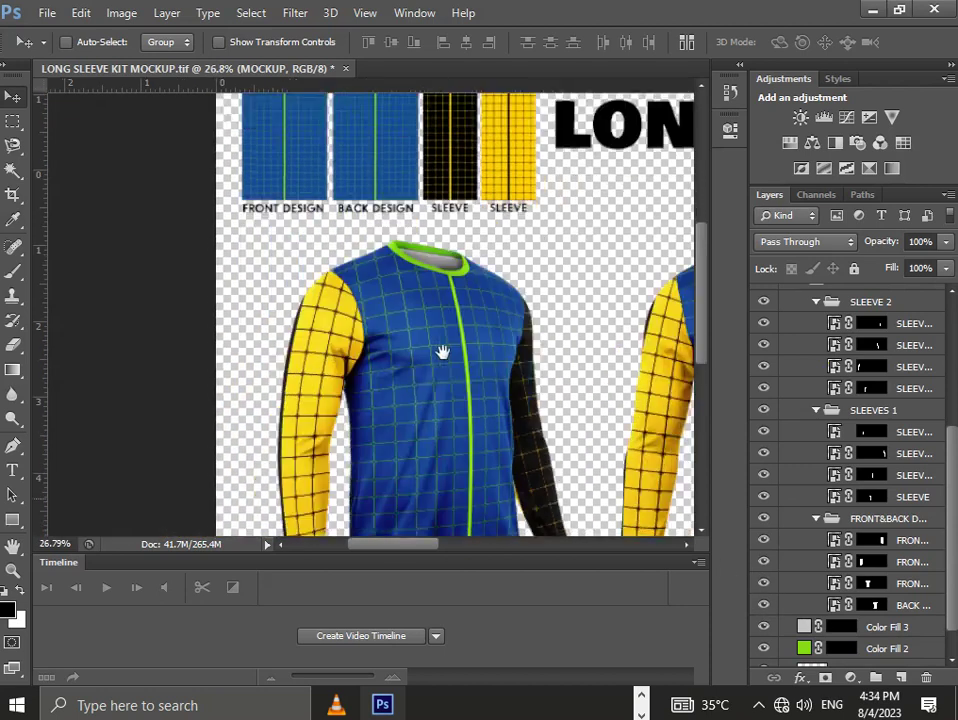
left_click_drag(451, 488, 98, 464)
left_click_drag(580, 426, 361, 436)
scroll(330, 430, "right", 3)
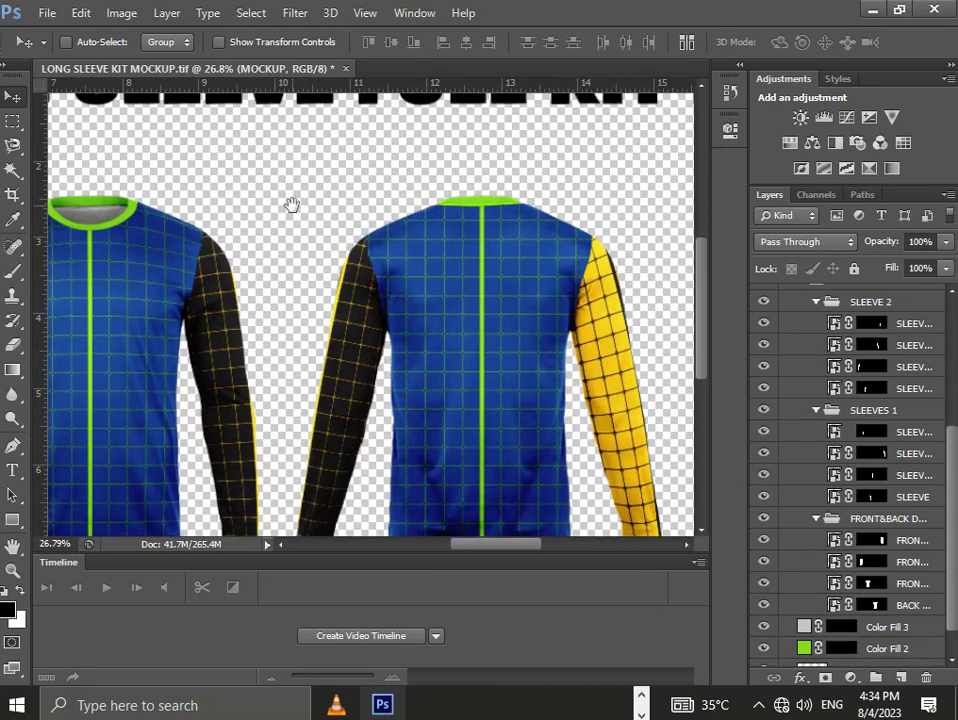
scroll(440, 263, "left", 4)
left_click_drag(440, 261, 498, 269)
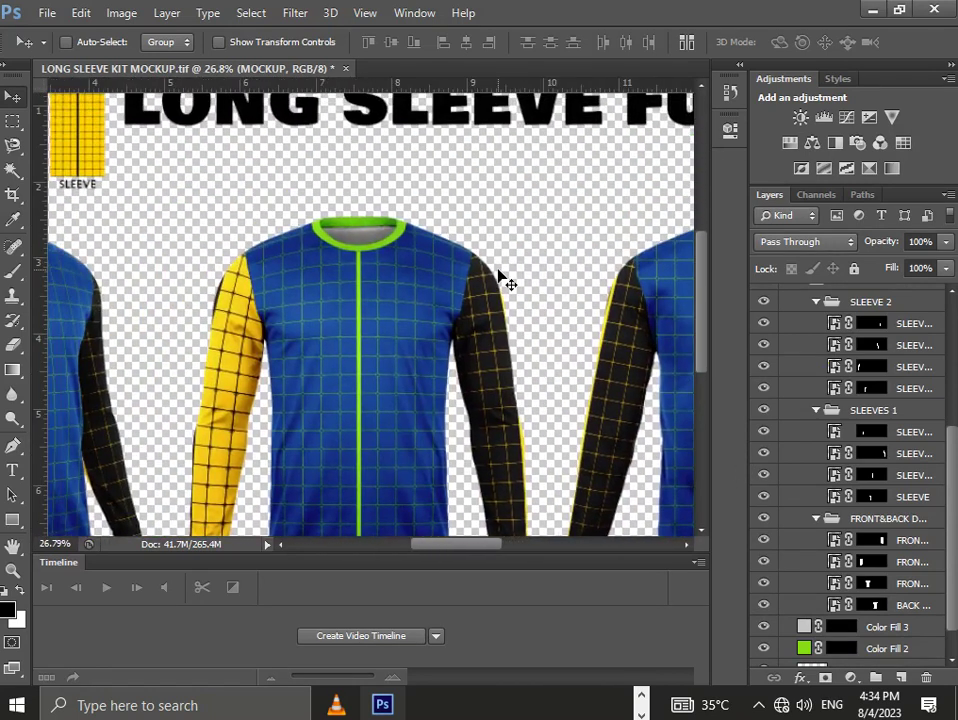
key("ctrl+0")
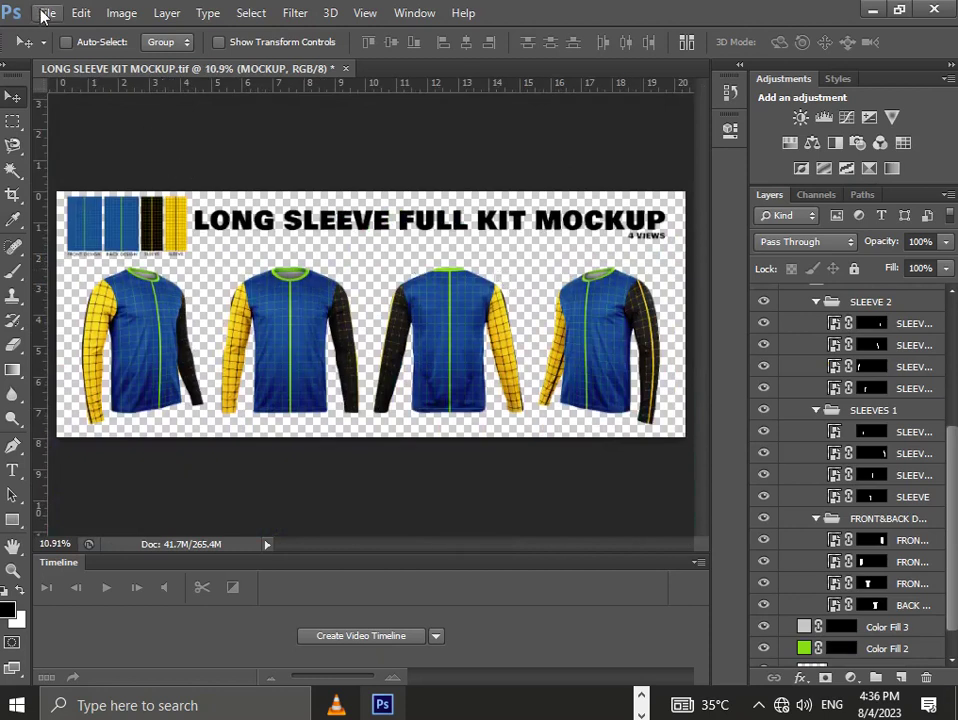
left_click(45, 13)
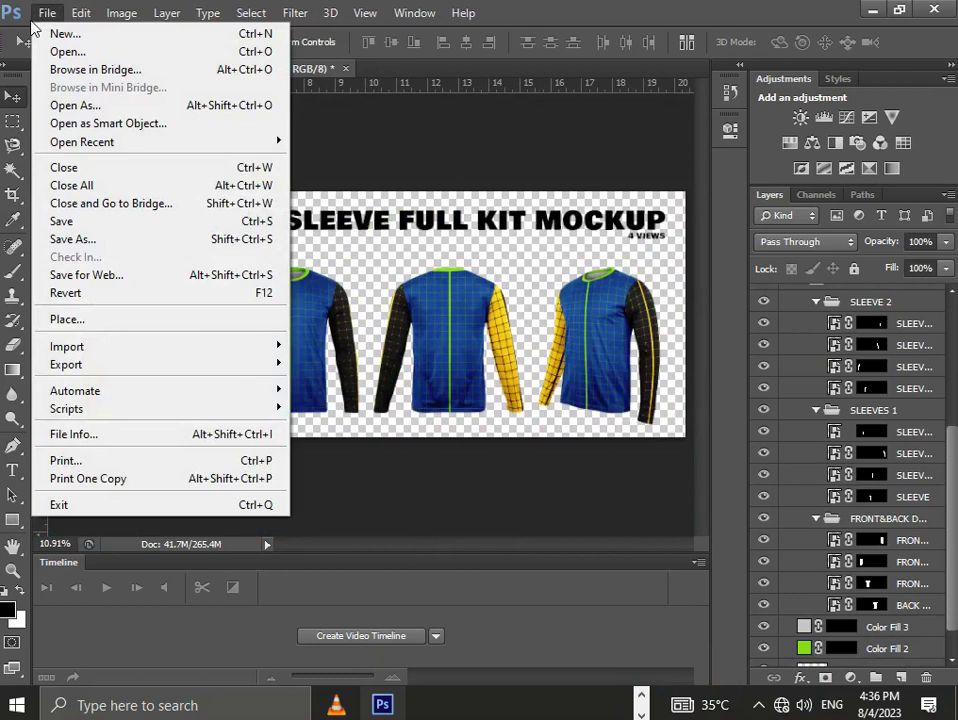
mouse_move(143, 352)
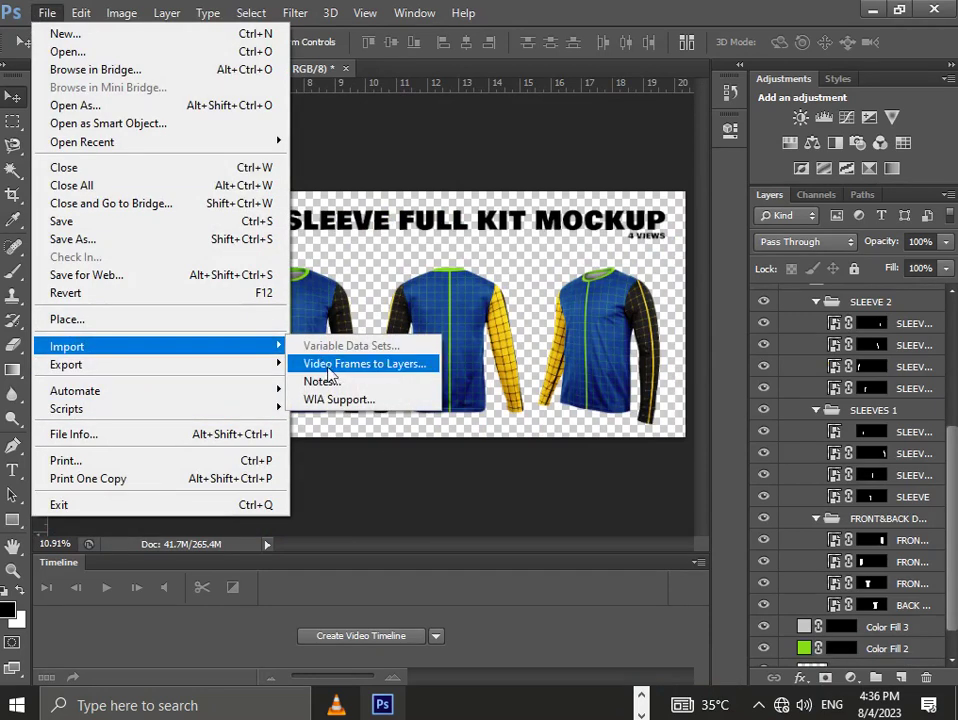
left_click(76, 50)
scroll(397, 390, "down", 2)
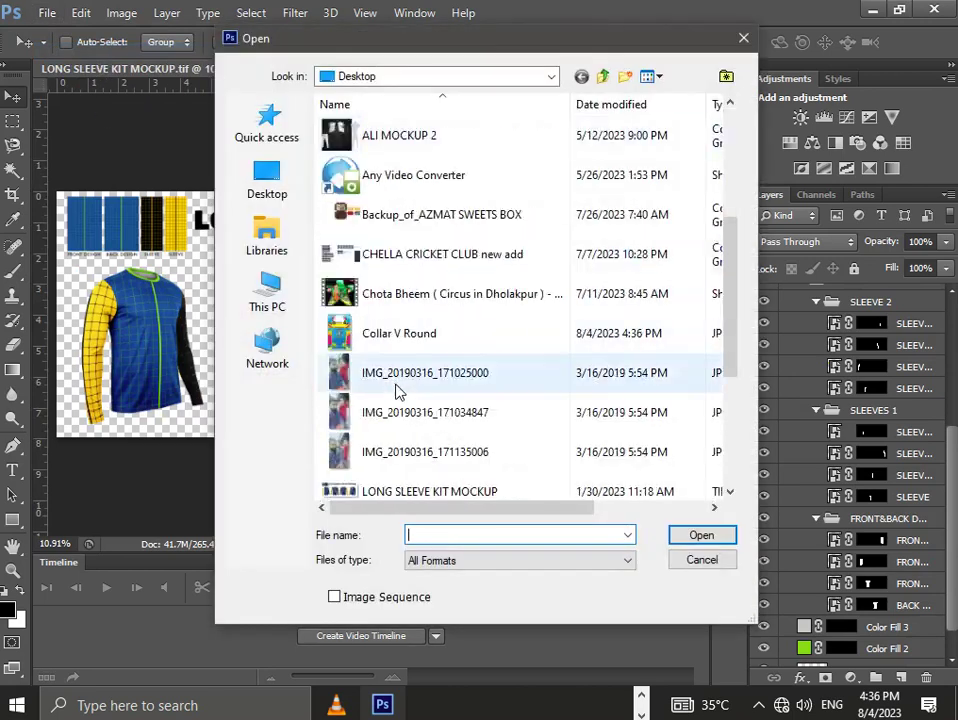
scroll(397, 390, "down", 2)
scroll(397, 390, "up", 4)
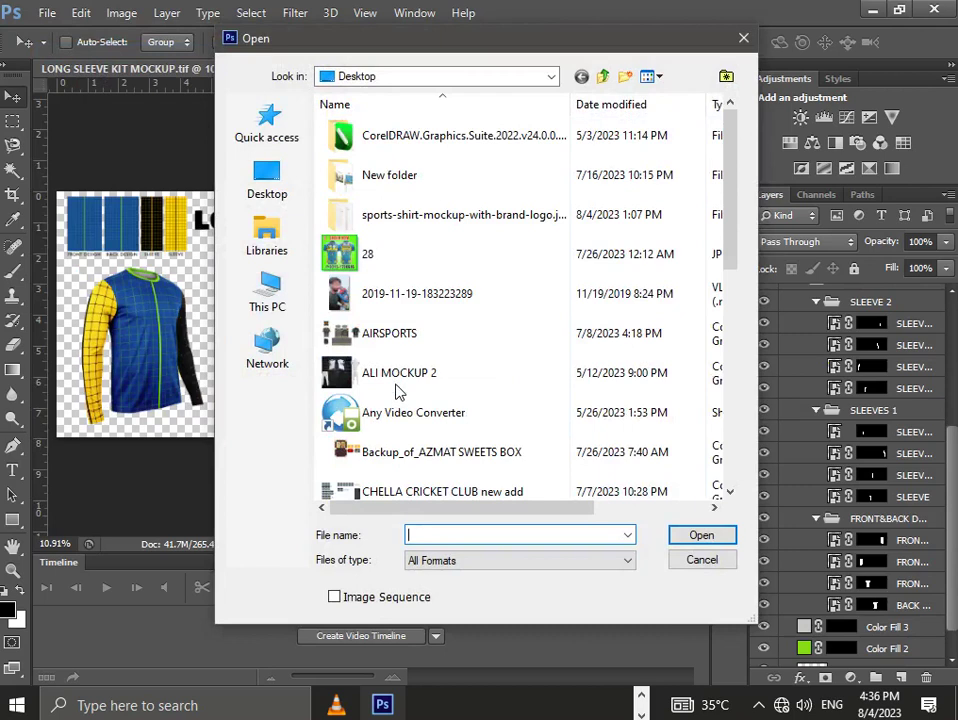
key("Escape")
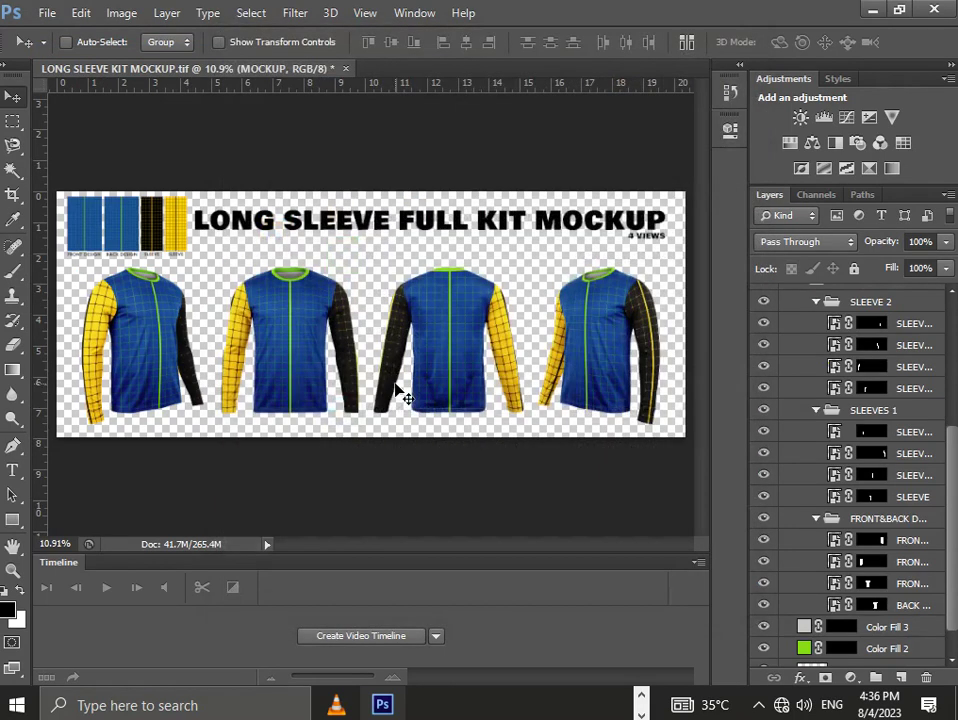
Open Collar V Round.jpg from the Desktop and bring its jersey design into the long sleeve mockup document.
key("ctrl+o")
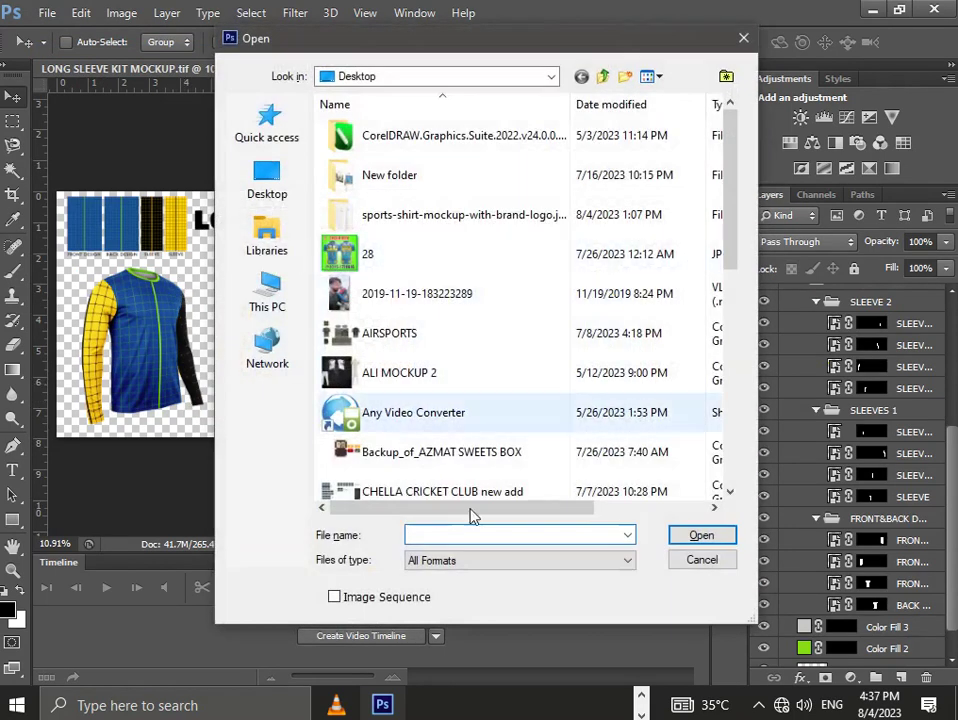
type("Collar V Round")
key("Return")
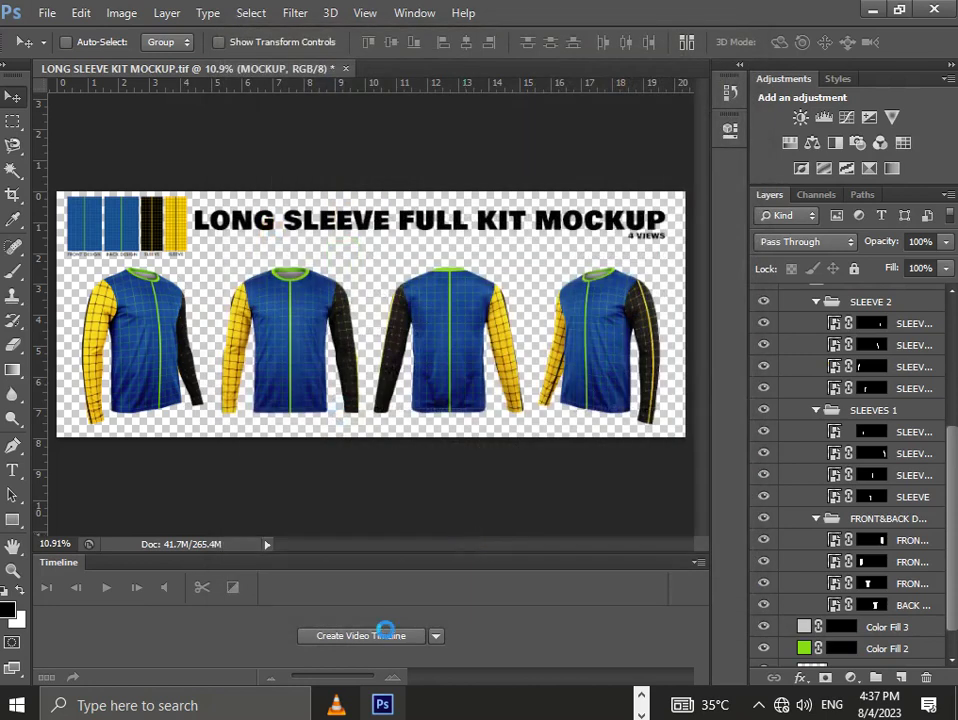
left_click_drag(276, 207, 342, 273)
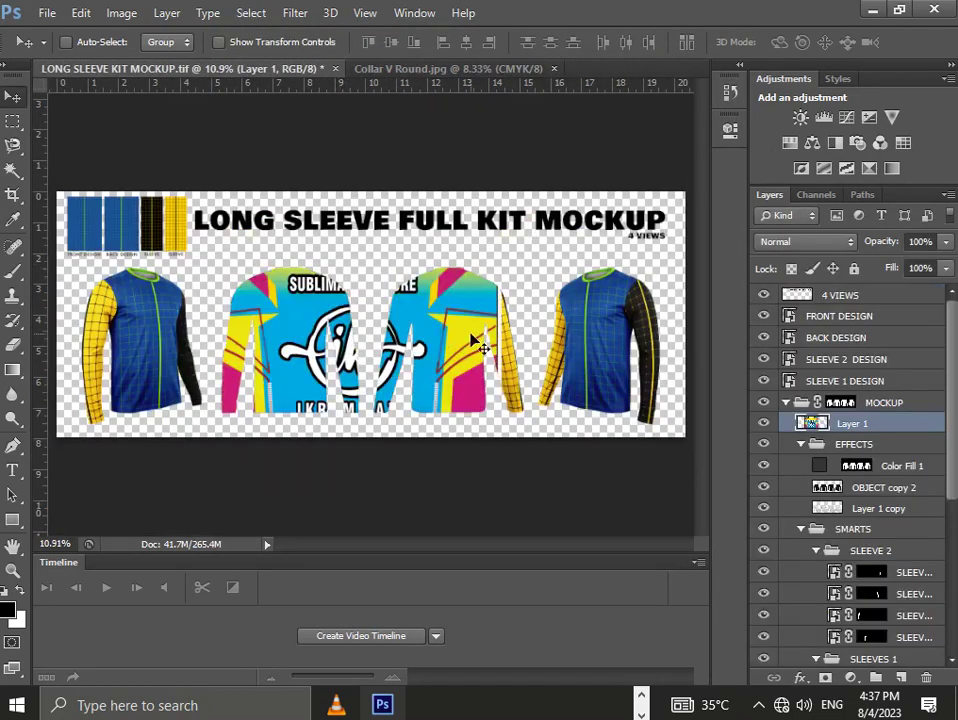
Scale the imported jersey design to about 32.45% and position it over the second jersey's body.
key("ctrl+t")
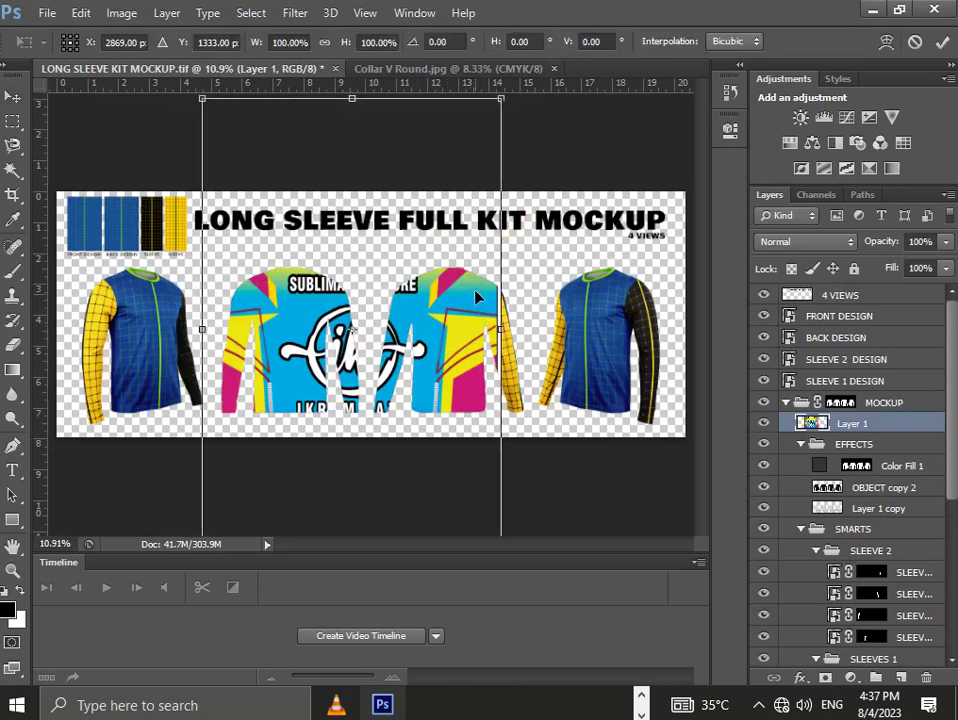
left_click_drag(499, 97, 333, 291)
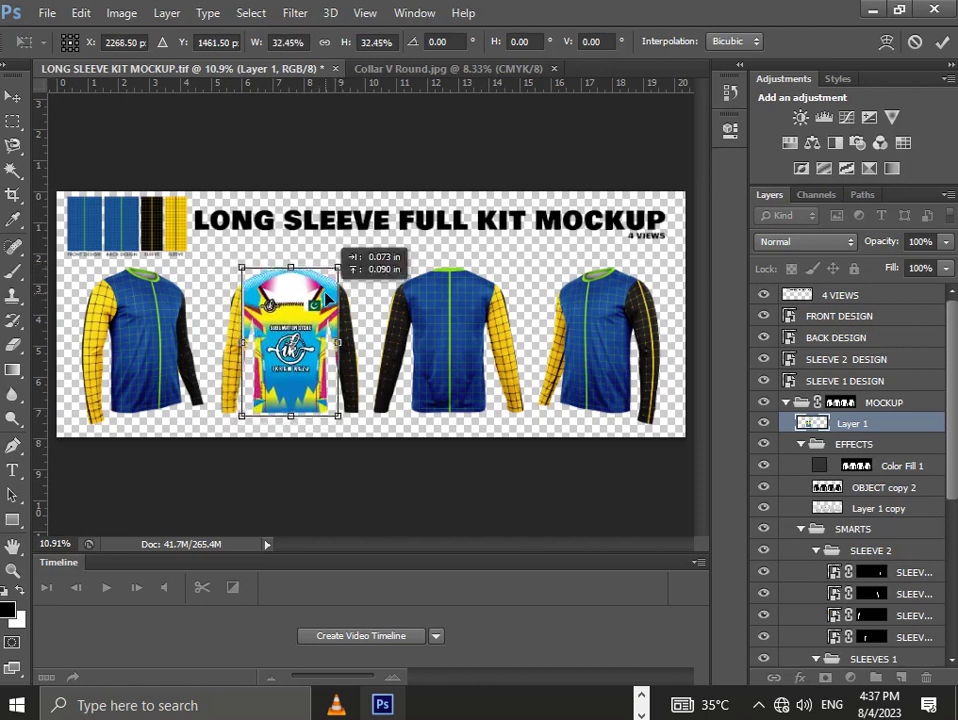
key("Return")
key("Return")
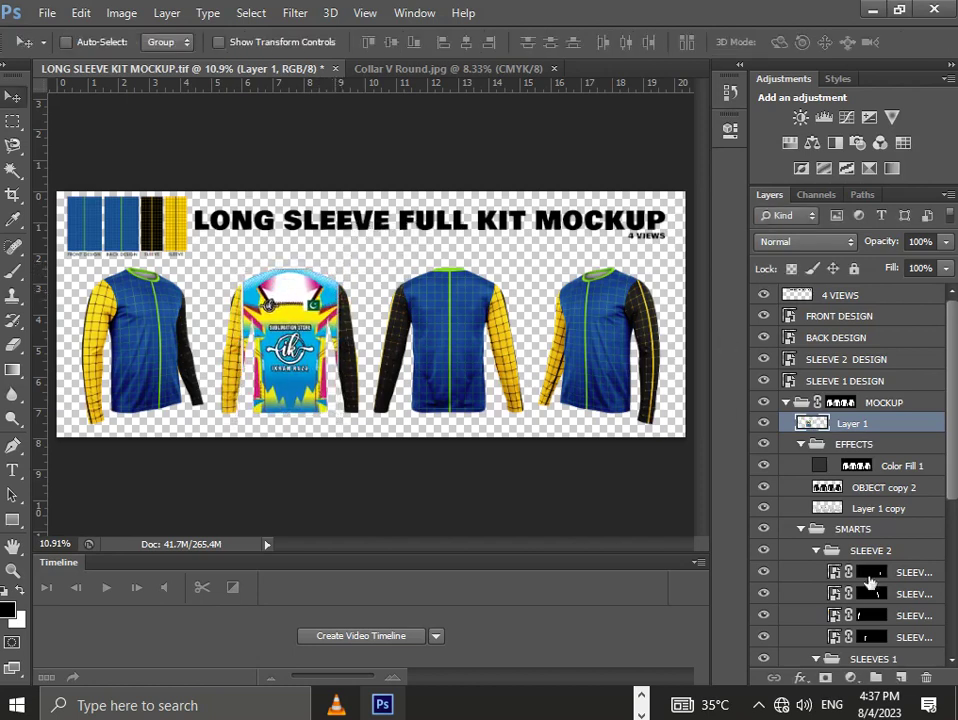
Move Layer 1 into the FRONT&BACK group, directly above the smart object of the straight front view.
left_click_drag(856, 430, 820, 638)
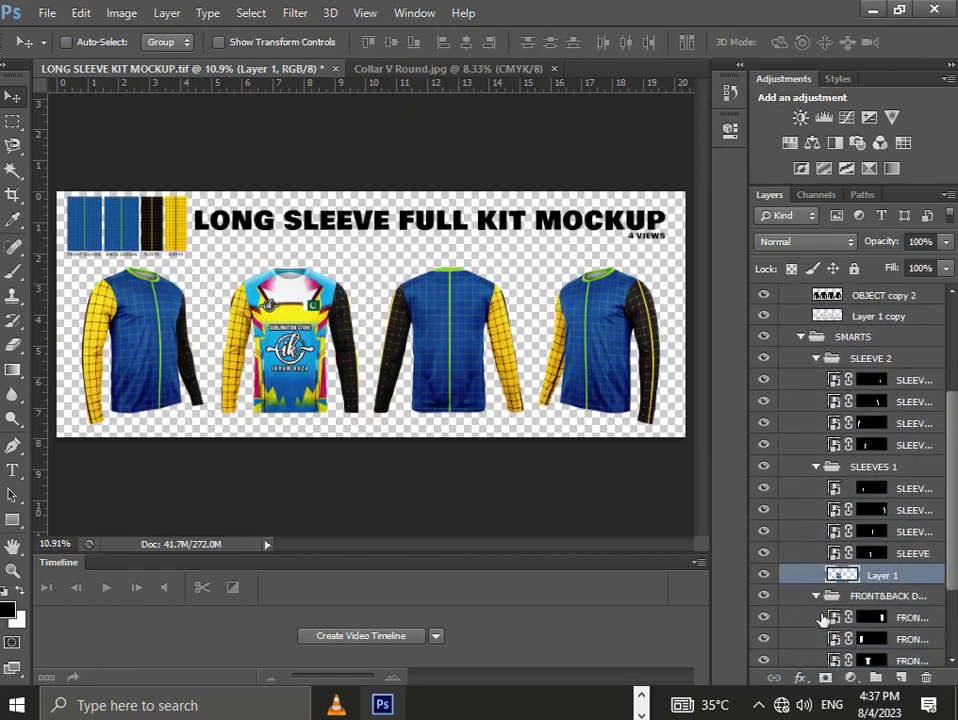
scroll(825, 612, "down", 3)
left_click_drag(845, 468, 843, 524)
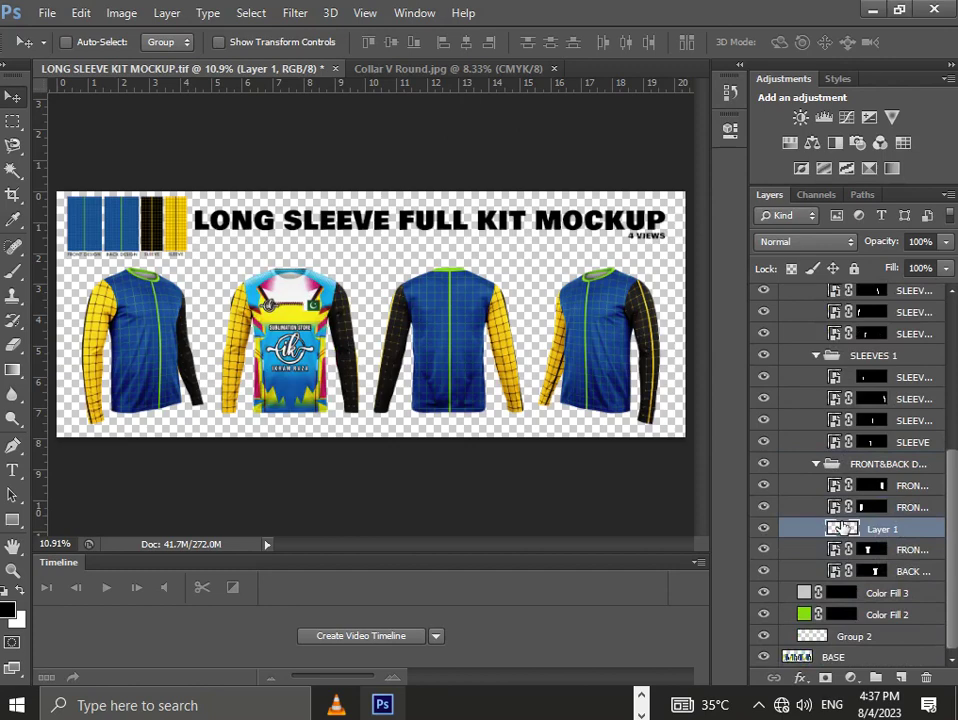
Stretch Layer 1 slightly upward with Free Transform so the design covers the front jersey's collar.
left_click_drag(263, 318, 410, 368)
left_click_drag(555, 110, 423, 361)
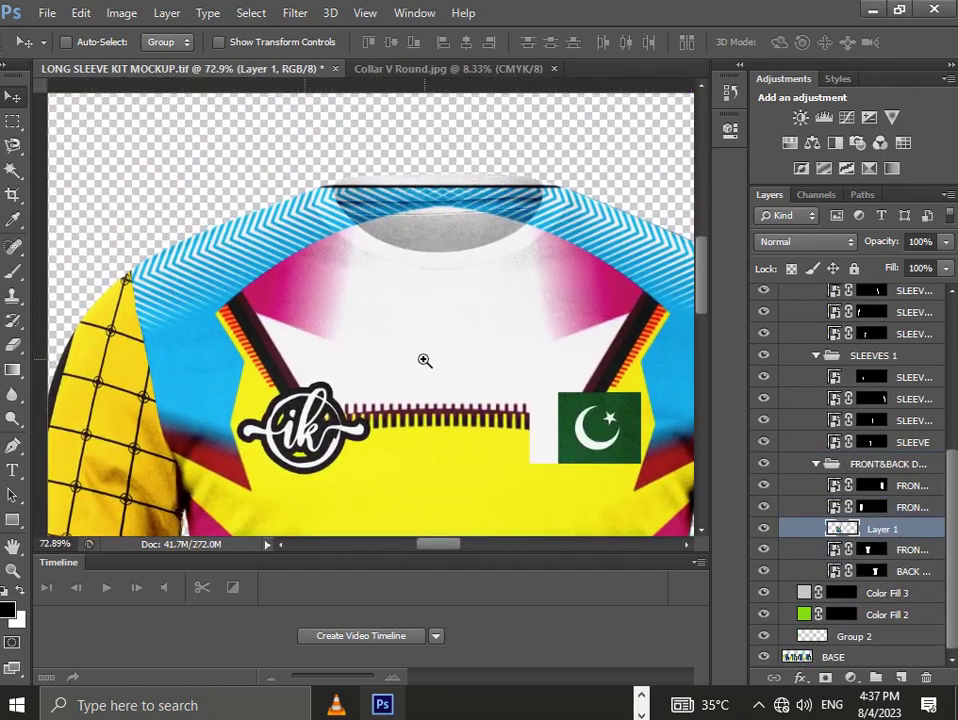
left_click(434, 353)
scroll(423, 370, "up", 5)
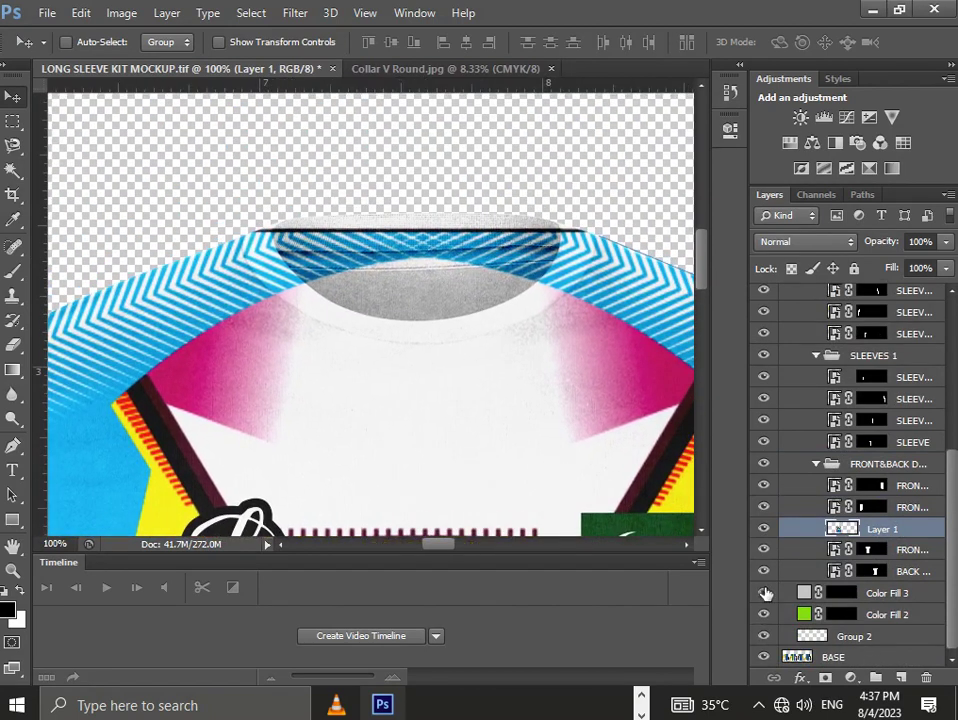
scroll(410, 314, "down", 2)
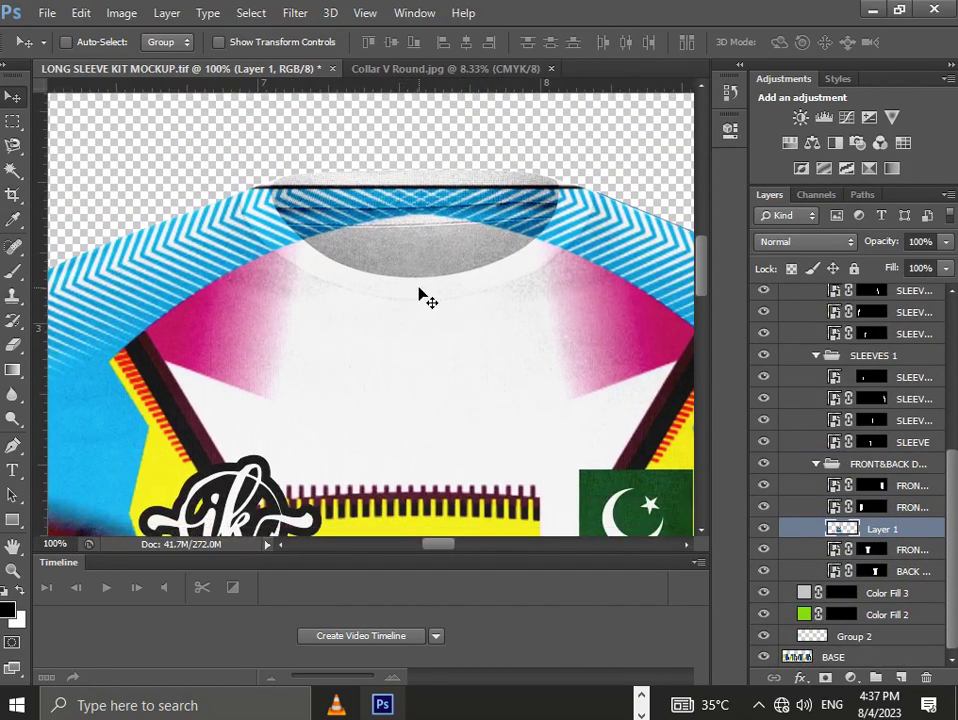
key("ctrl+t")
left_click_drag(425, 157, 424, 147)
key("Return")
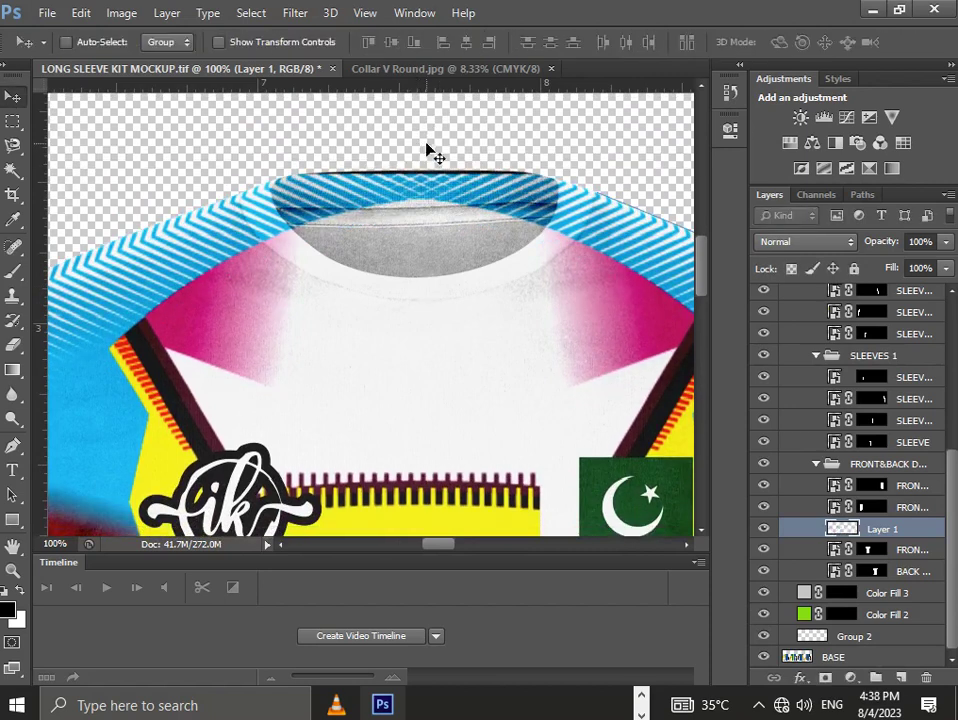
Examine the placed design on the front jersey from the collar down to the lower body.
left_click_drag(440, 304, 481, 278)
mouse_move(403, 418)
left_mouse_down()
mouse_move(445, 381)
mouse_move(398, 428)
left_mouse_up()
scroll(420, 390, "down", 3)
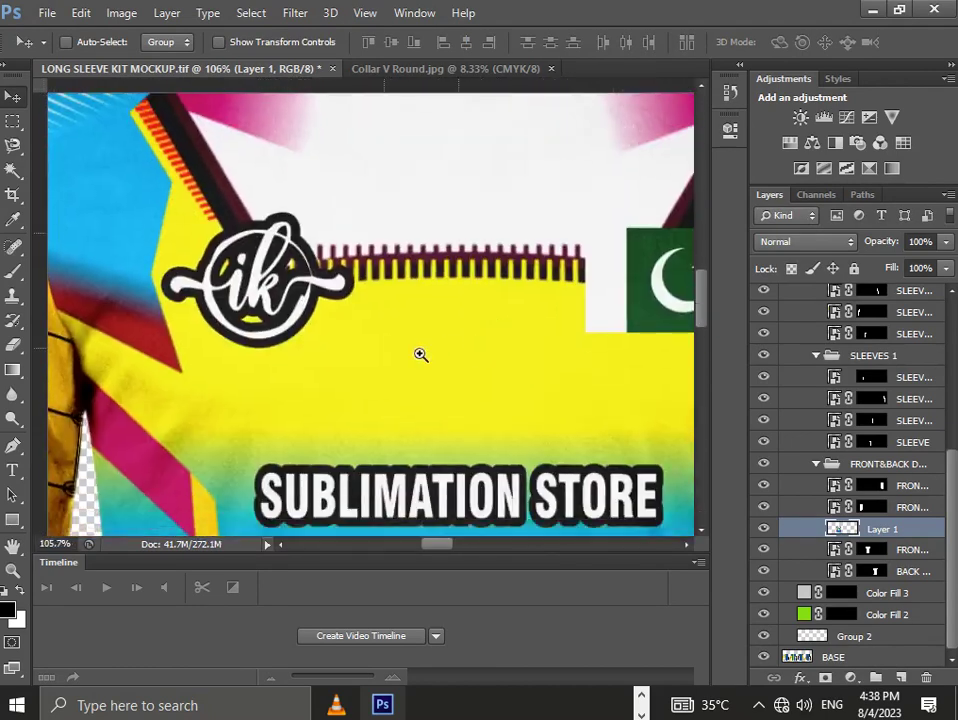
scroll(368, 368, "down", 3)
scroll(401, 354, "down", 2)
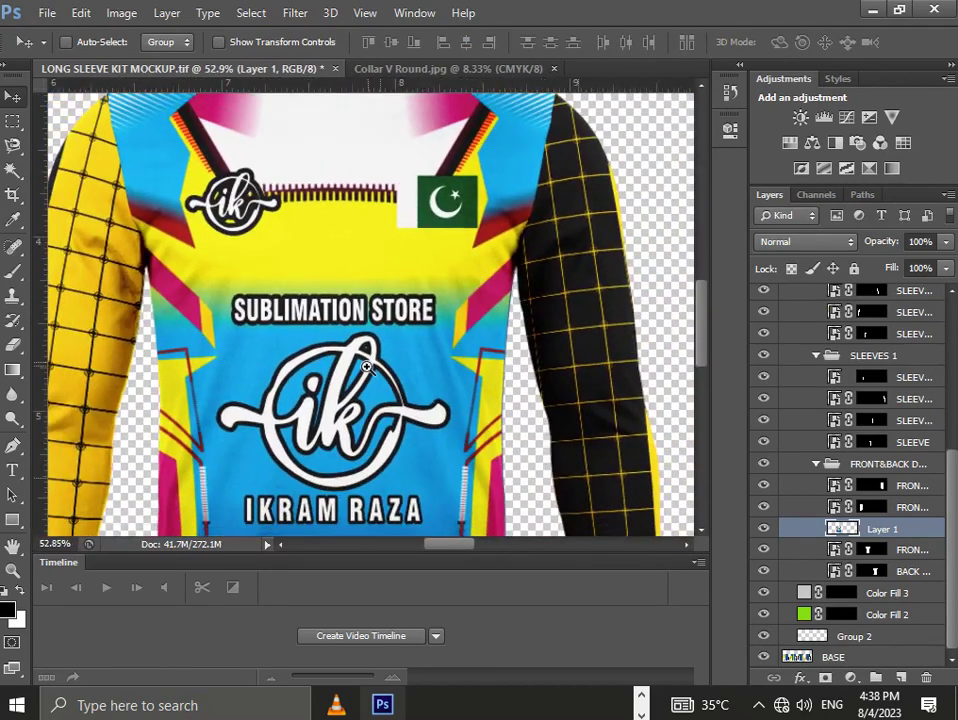
scroll(375, 295, "down", 2)
scroll(361, 287, "down", 1)
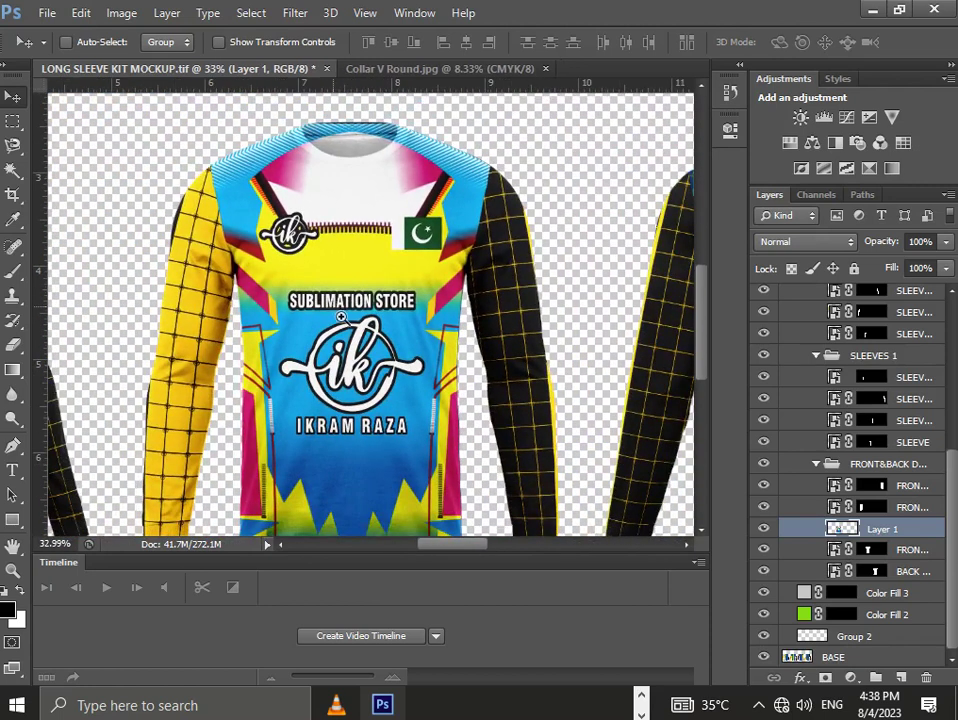
Hide and reshow smart objects in the SLEEVES 1 group to find which one covers the front jersey's black sleeve.
left_click(768, 379)
left_click(765, 440)
left_click(765, 422)
left_click(765, 422)
left_click(764, 421)
left_click(764, 421)
left_click(764, 421)
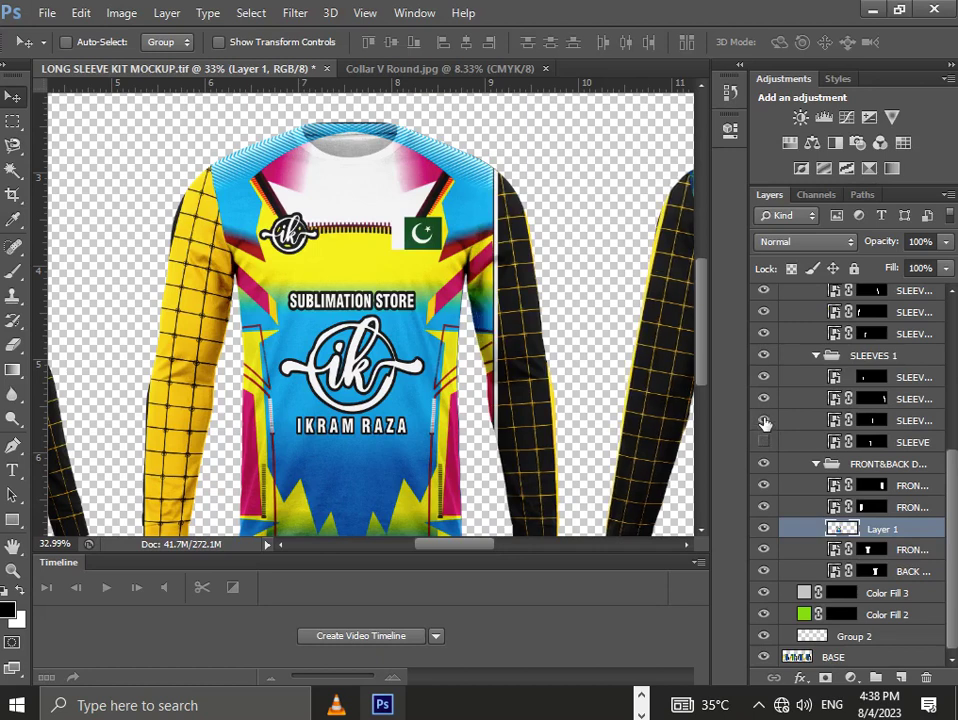
left_click(763, 443)
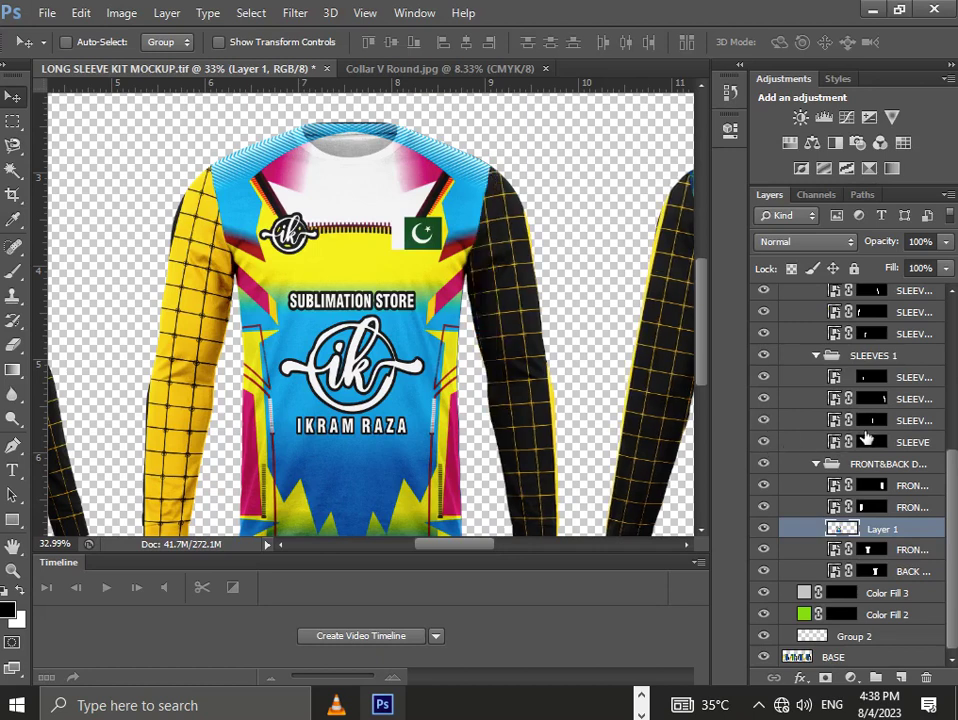
Add a Color Overlay to the SLEEVE smart object and keep the front jersey in view beside the Layer Style dialog.
double_click(902, 448)
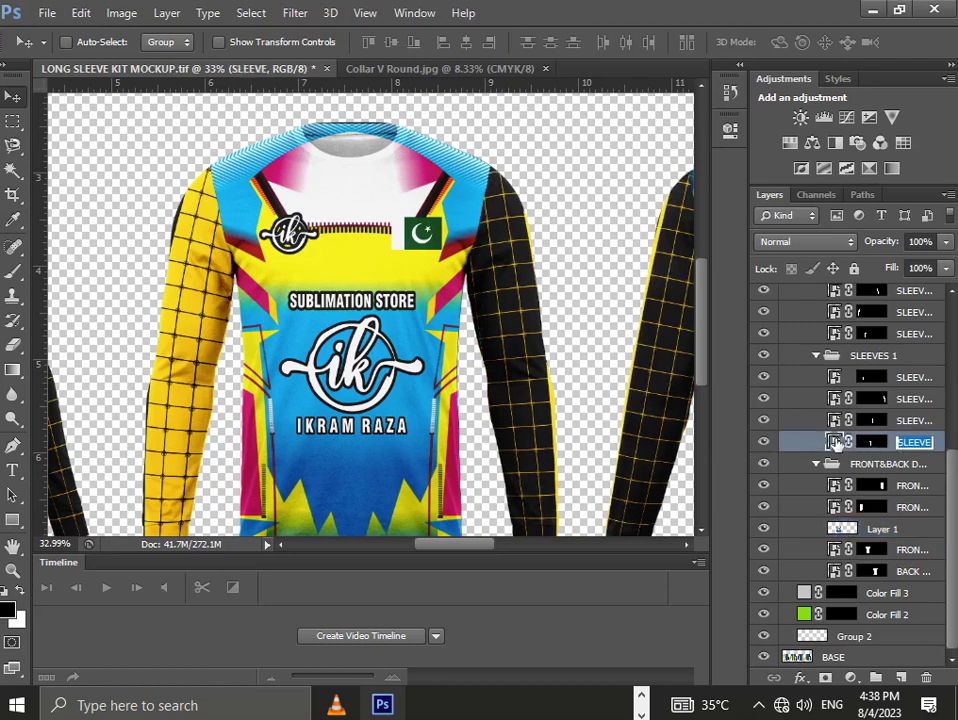
left_click(936, 448)
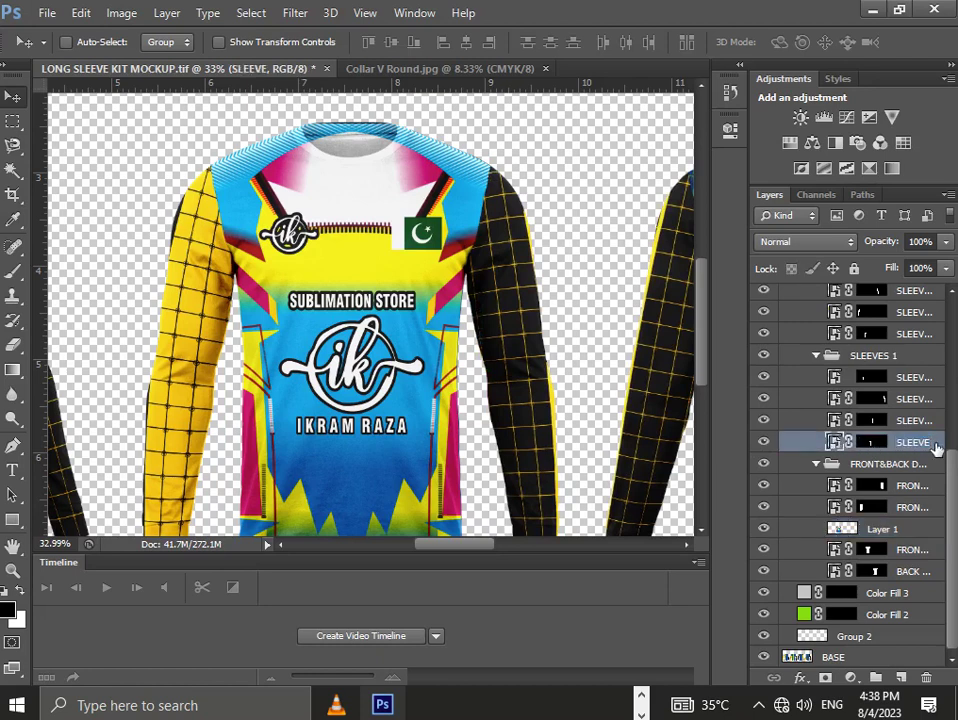
double_click(936, 448)
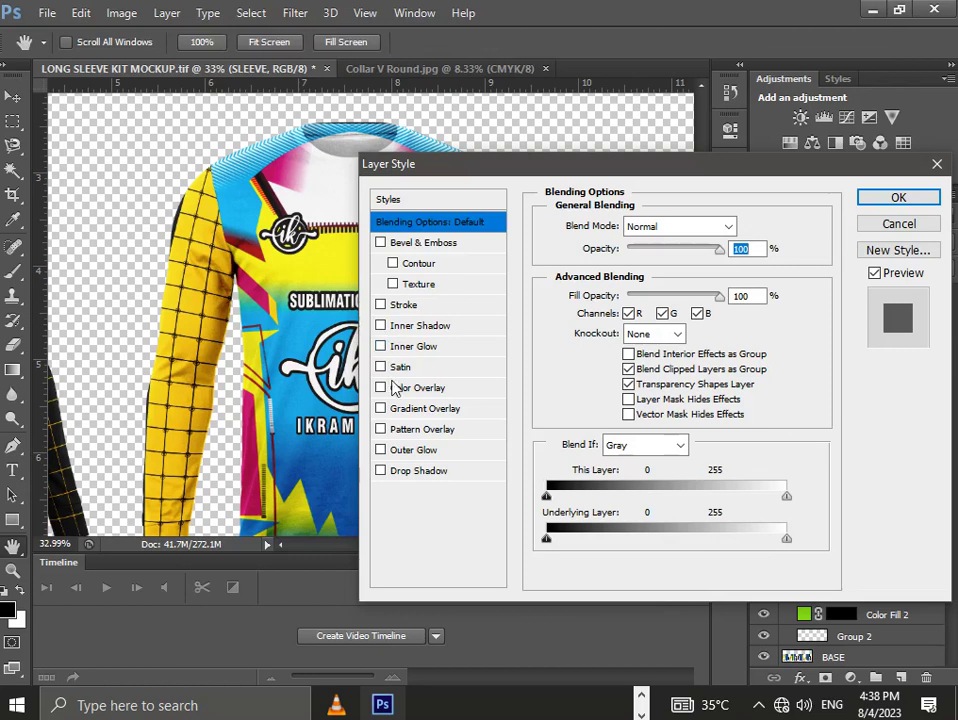
left_click(413, 388)
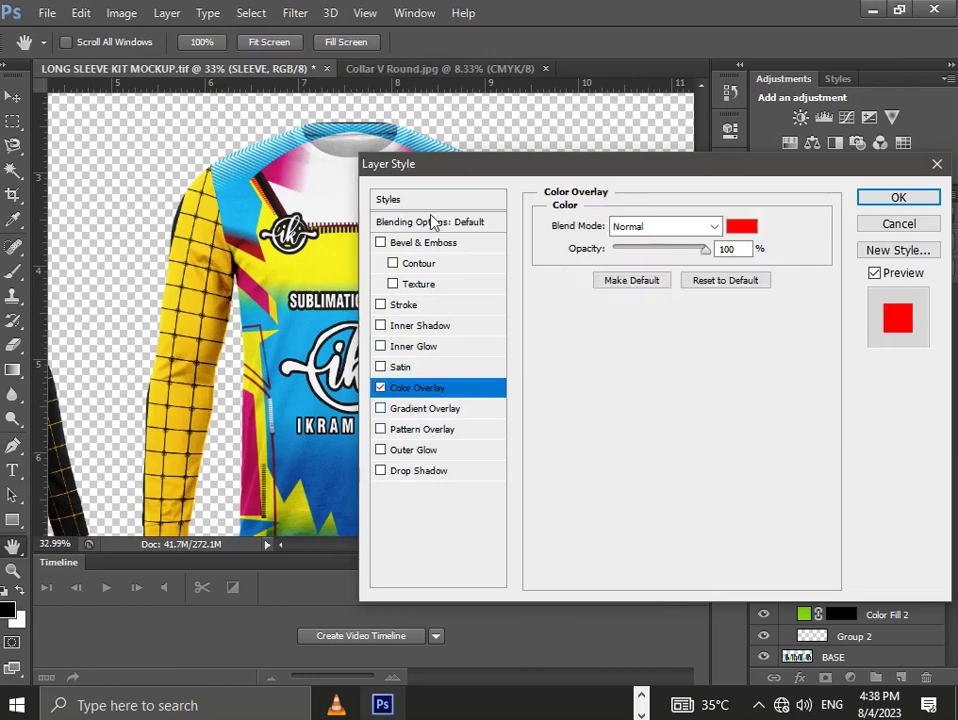
left_click_drag(638, 182, 843, 175)
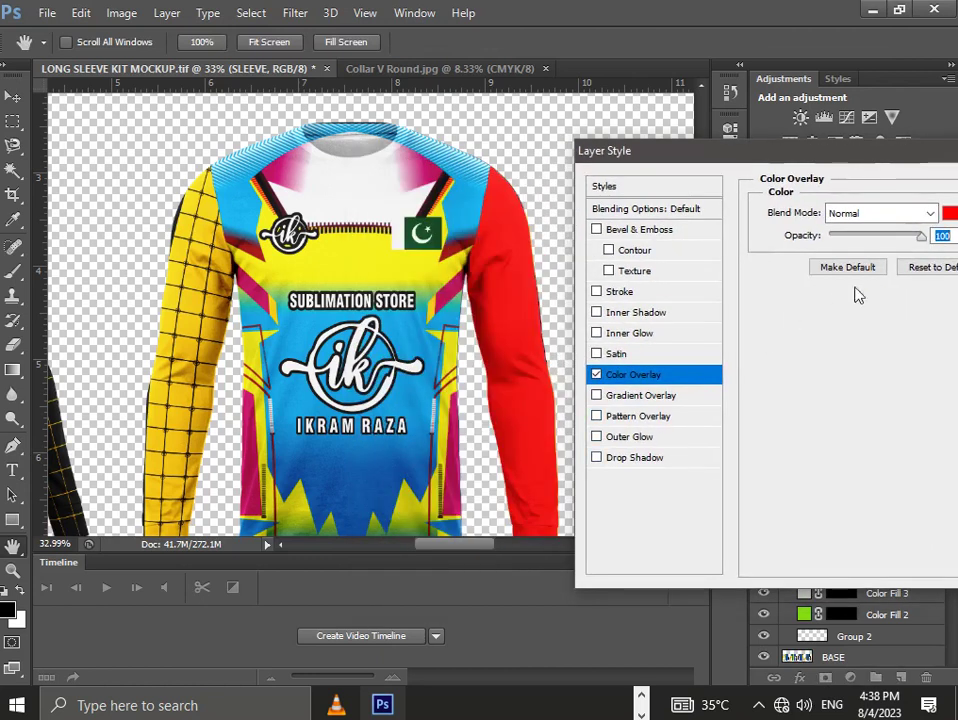
Set the sleeve's overlay colour to light blue 00ccff and apply the layer style.
left_click(948, 216)
left_click(656, 316)
mouse_move(708, 385)
left_mouse_down()
mouse_move(682, 283)
mouse_move(688, 269)
mouse_move(671, 303)
mouse_move(700, 375)
mouse_move(700, 364)
left_mouse_up()
left_click(690, 364)
left_click_drag(640, 272, 664, 255)
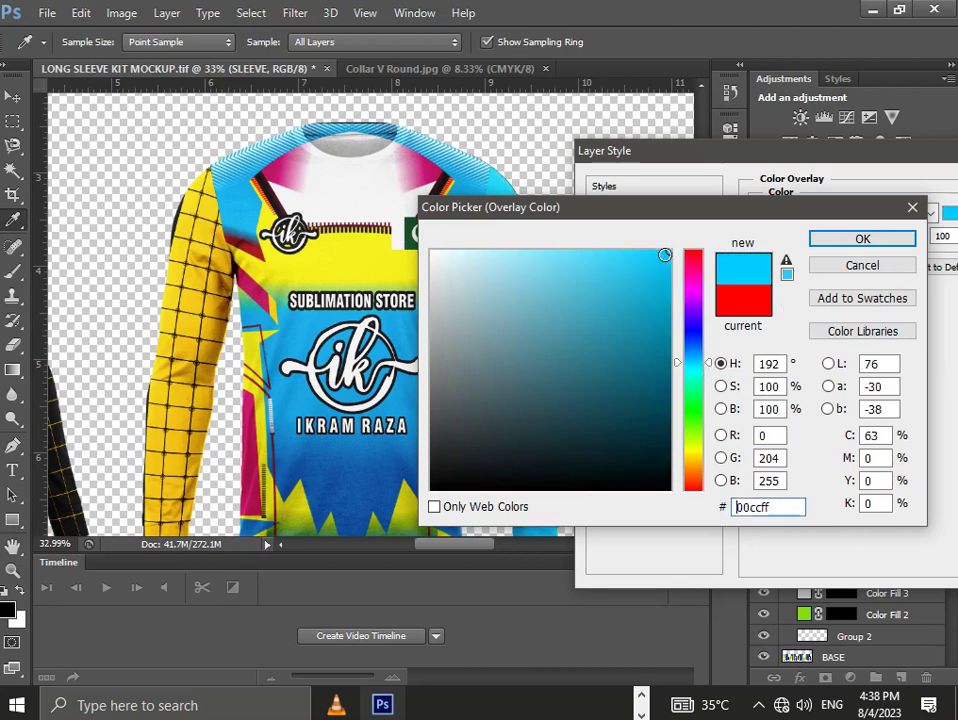
left_click(900, 240)
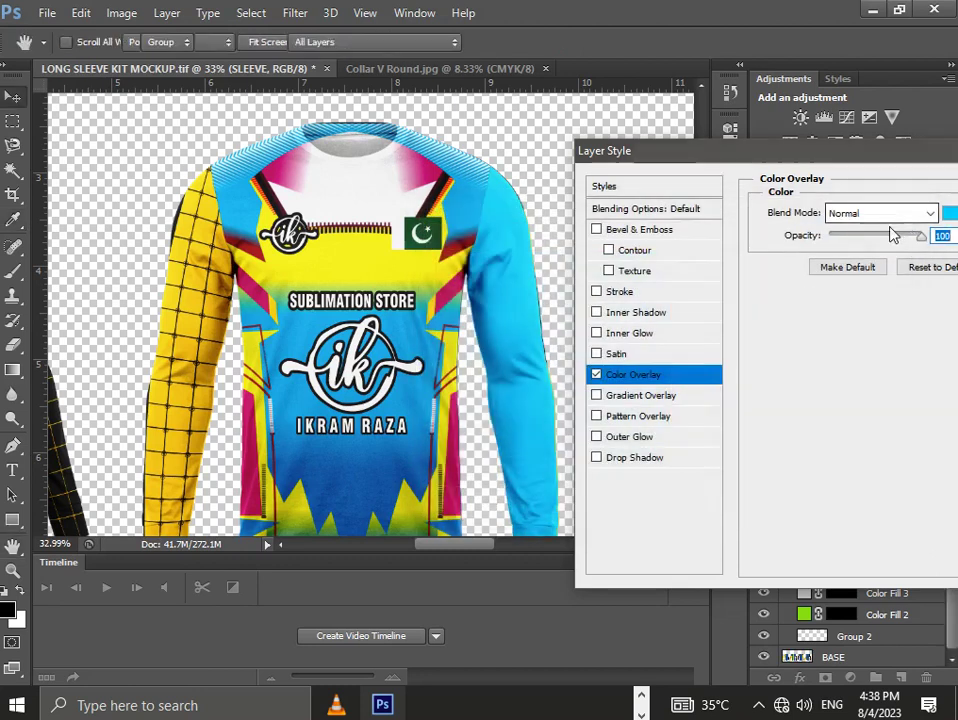
key("Return")
Review the blue sleeve and the new front design up close and against the other jersey views.
left_click_drag(503, 256, 645, 186)
scroll(646, 186, "down", 1)
scroll(592, 207, "down", 10)
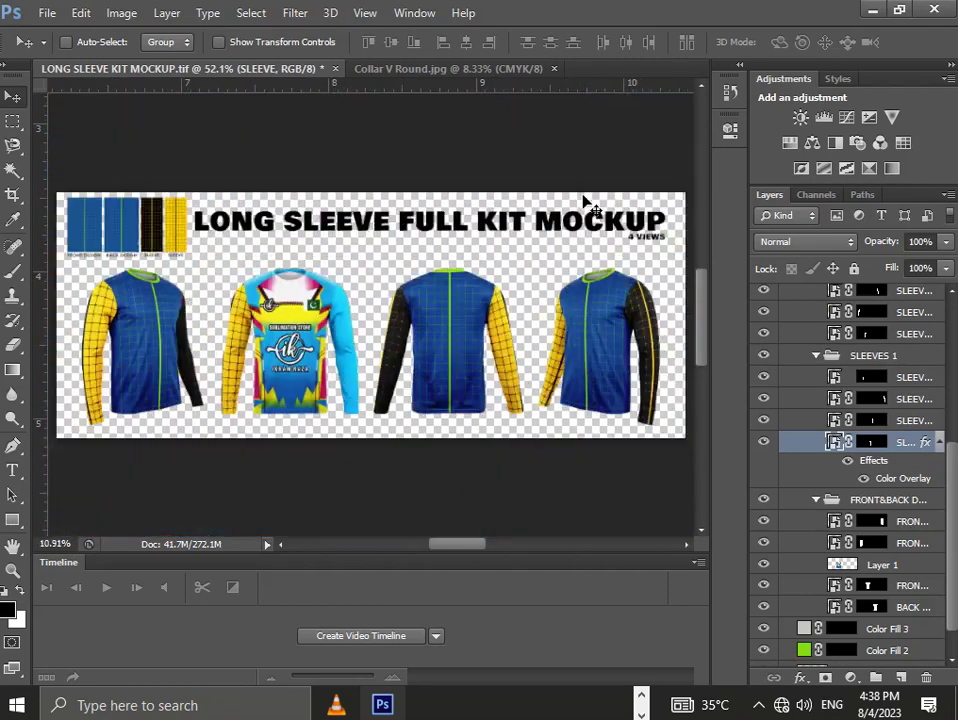
scroll(292, 297, "up", 5)
scroll(292, 297, "up", 1)
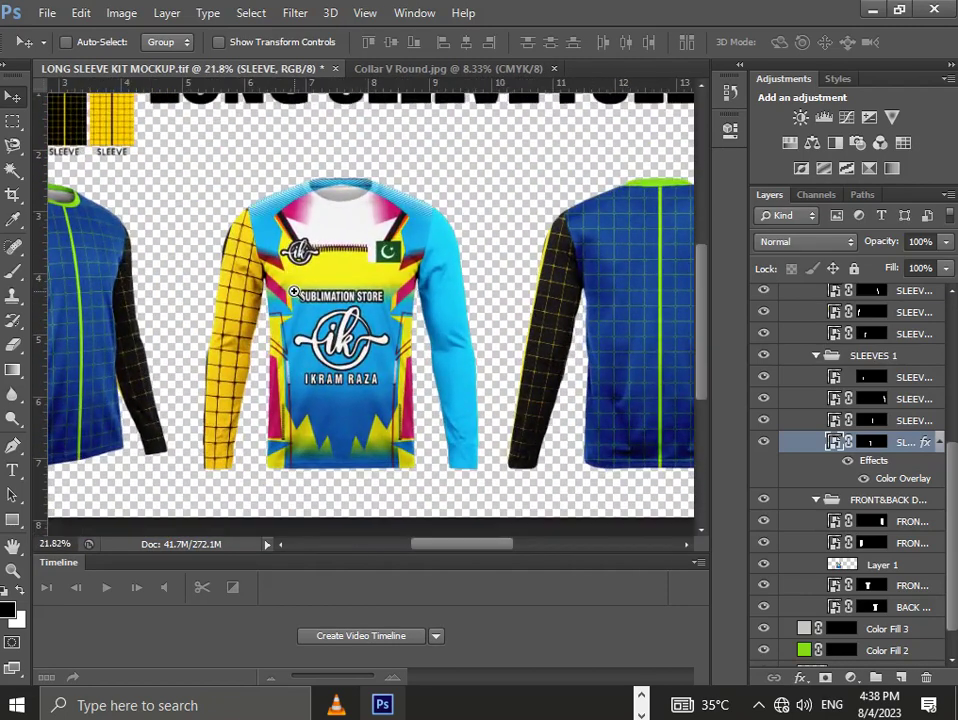
scroll(293, 291, "up", 2)
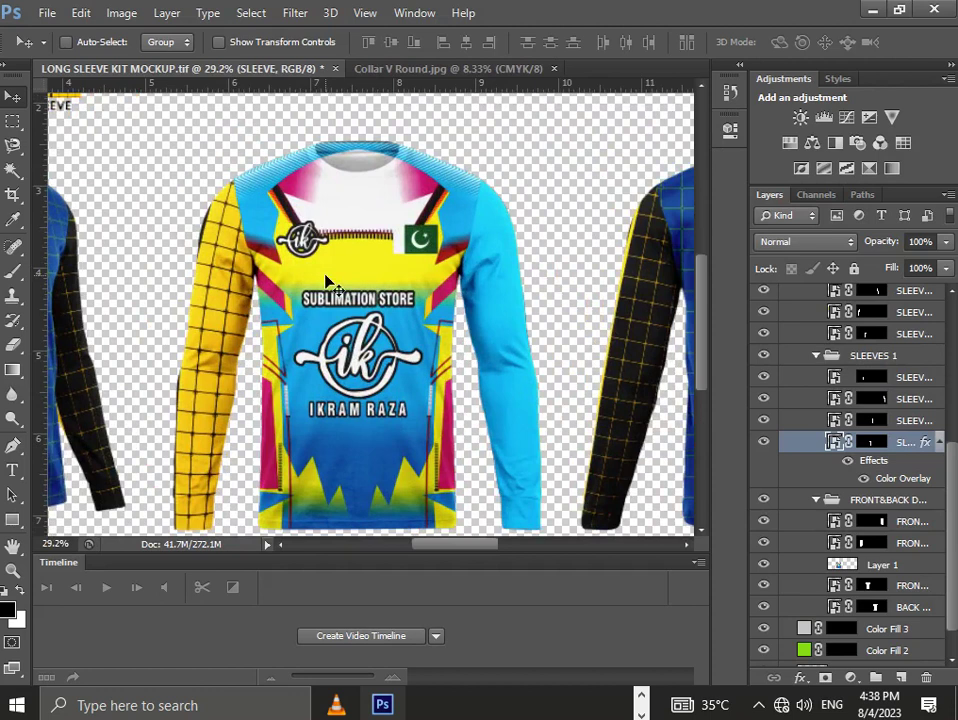
Undo the sleeve overlay and the imported design's placement to restore the original mockup, and fit it on screen.
key("ctrl+z")
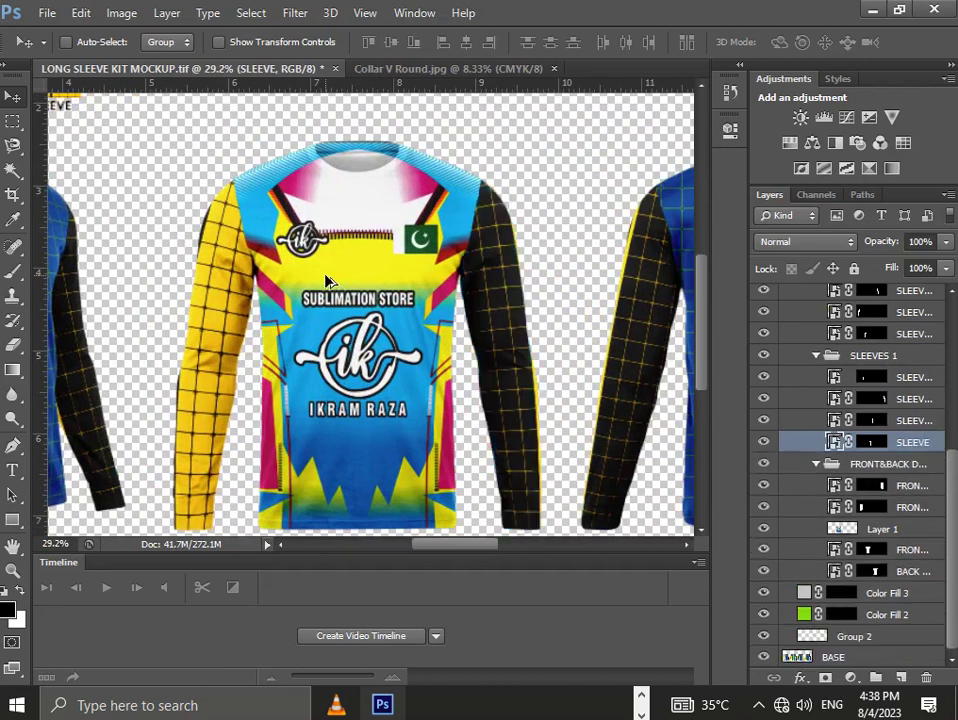
key("ctrl+z")
key("ctrl+alt+z")
key("ctrl+alt+z")
key("ctrl+alt+z")
key("ctrl+alt+z")
key("ctrl+alt+z")
key("ctrl+alt+z")
key("ctrl+alt+z")
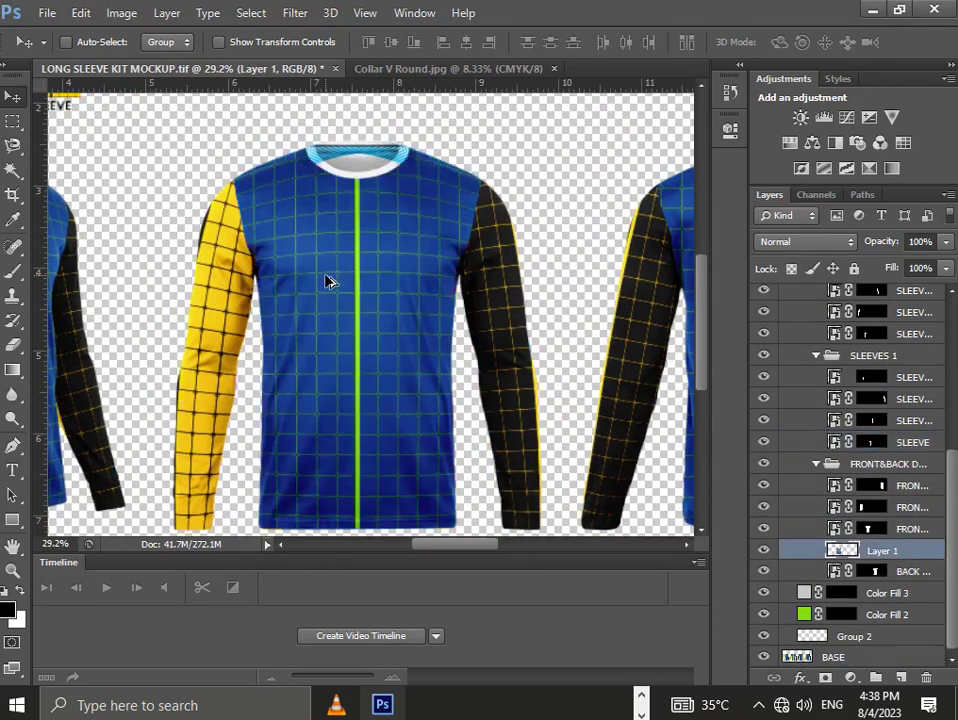
key("ctrl+0")
key("ctrl+z")
key("ctrl+z")
key("ctrl+z")
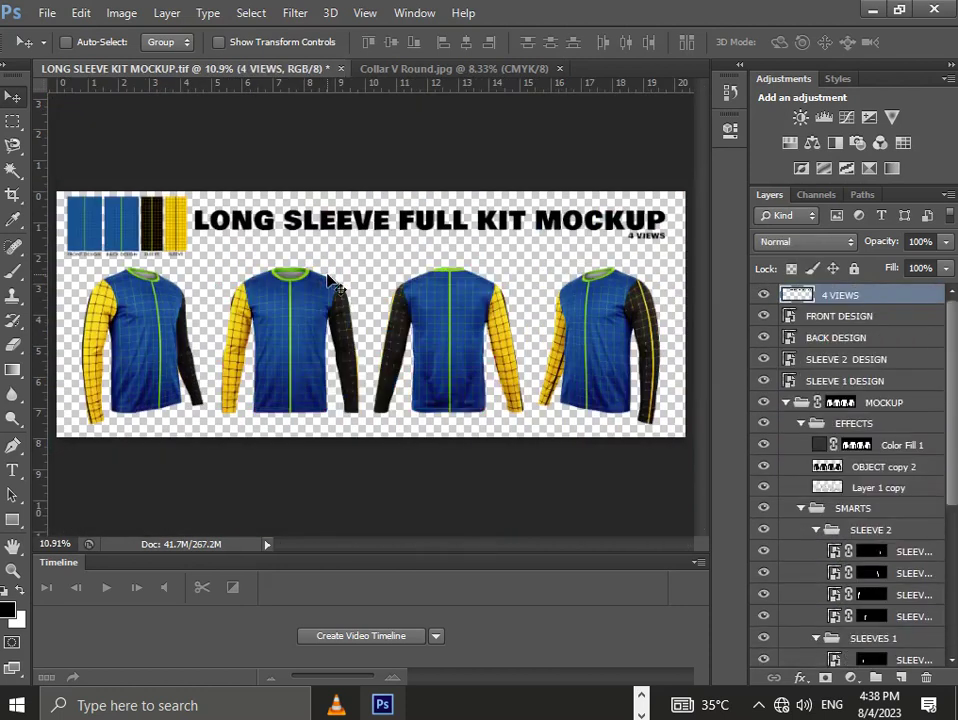
Start saving the mockup under a new name and select the existing LONG SLEEVE KIT MOCKUP TIF file on the Desktop.
key("ctrl+shift+s")
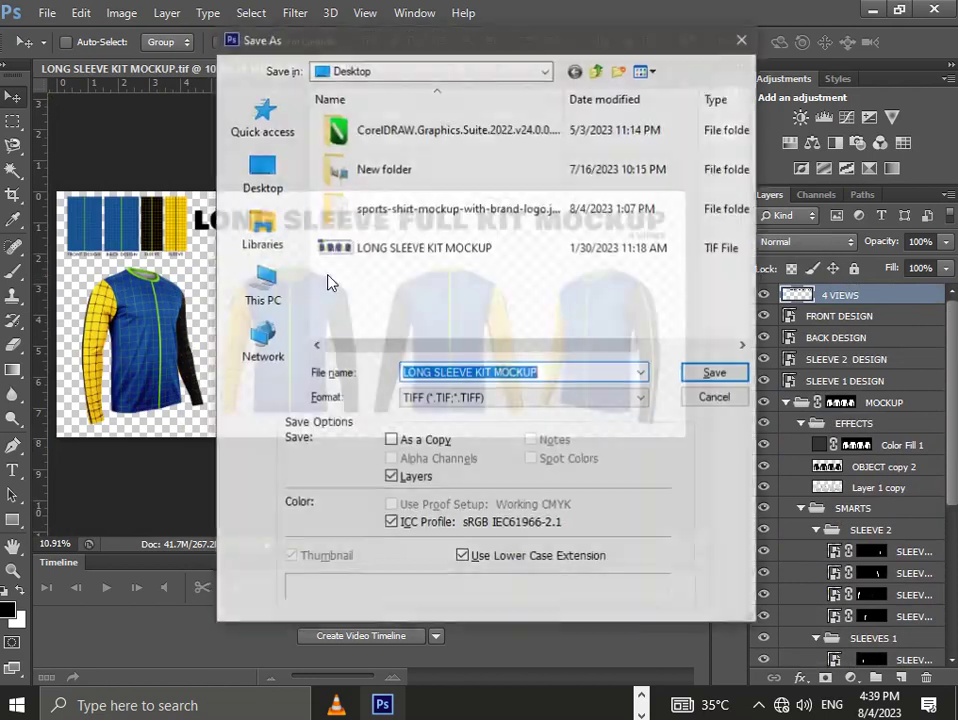
left_click(714, 399)
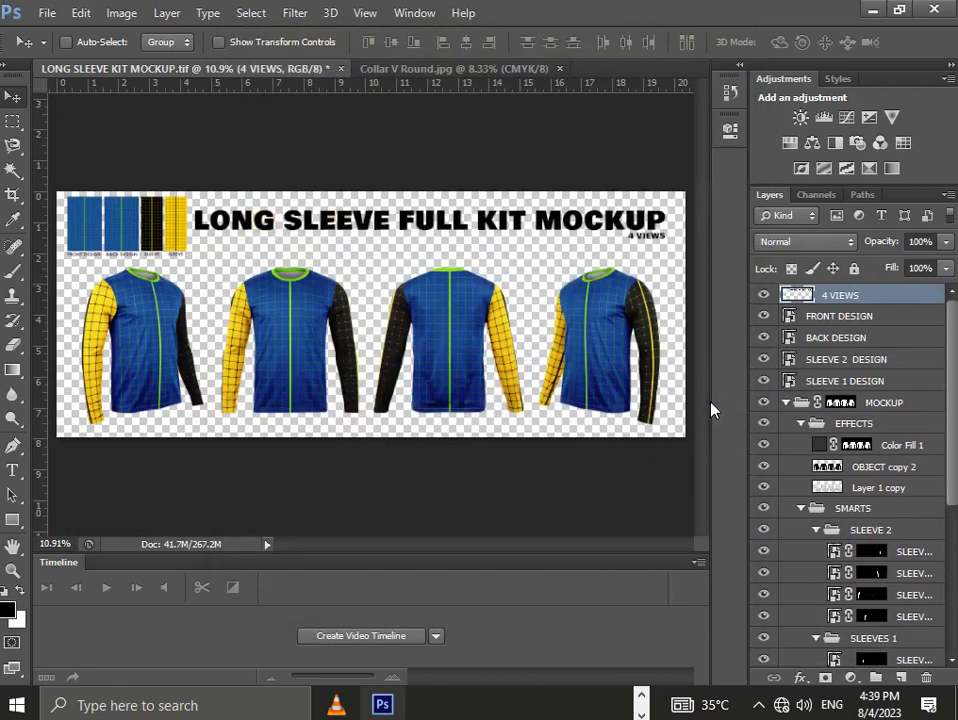
key("ctrl+shift+s")
scroll(467, 328, "up", 3)
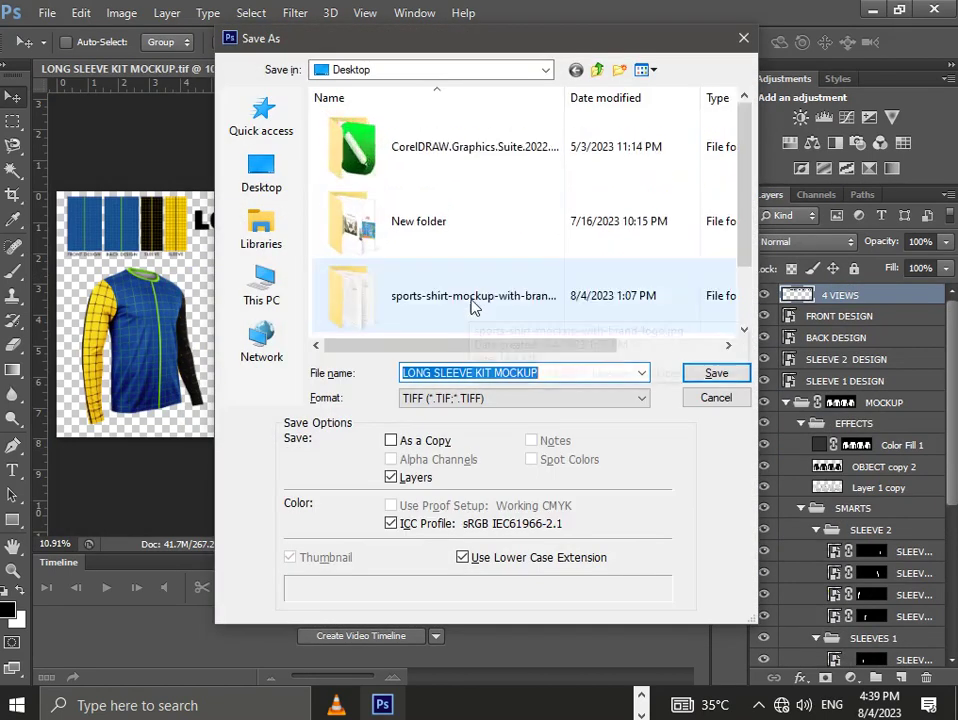
scroll(473, 306, "down", 2)
left_click(473, 304)
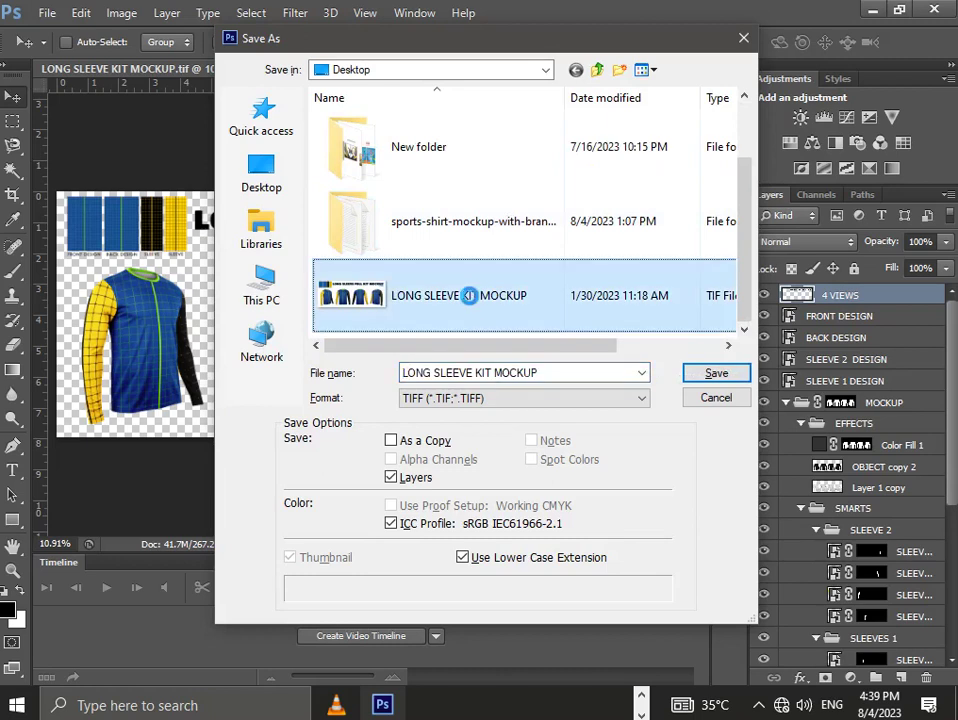
Examine the file type and size in the LONG SLEEVE KIT MOCKUP file's properties, and leave without saving.
right_click(468, 295)
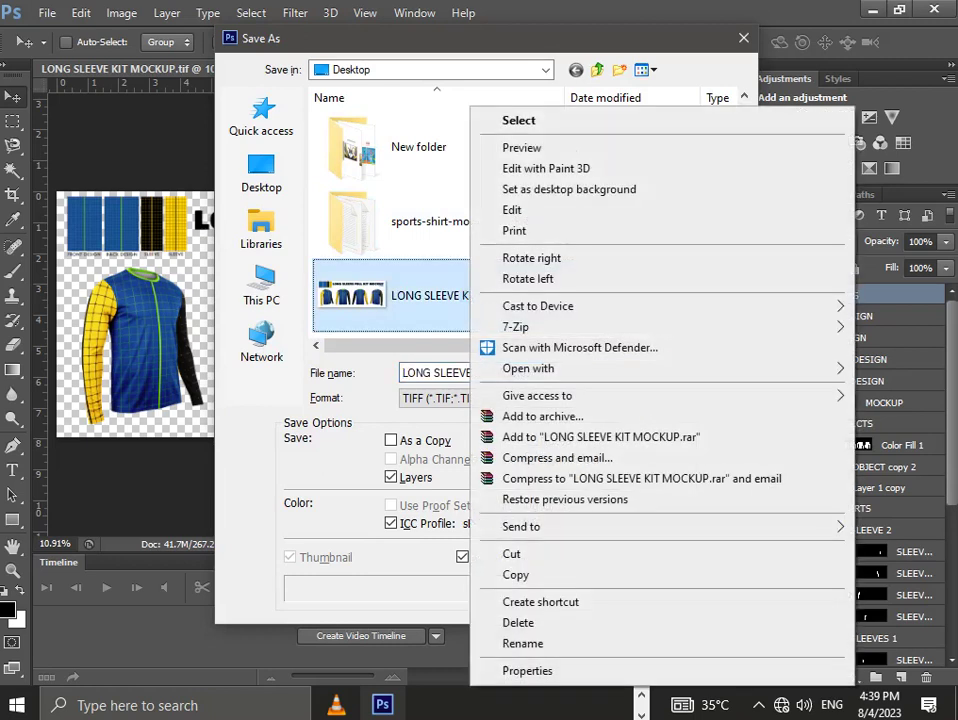
left_click(510, 672)
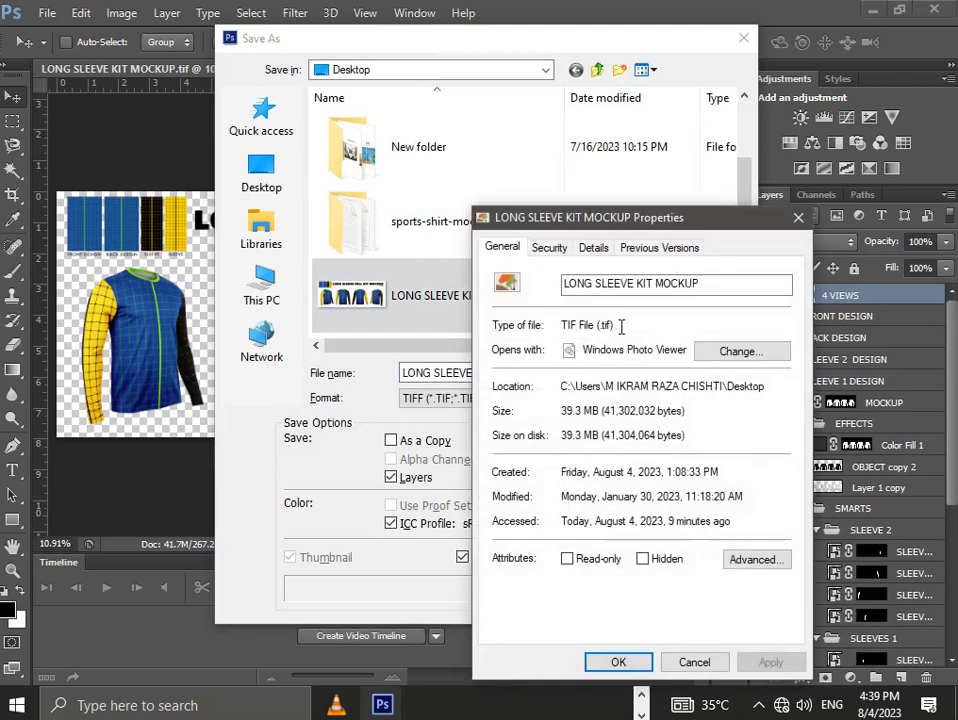
left_click_drag(621, 325, 543, 333)
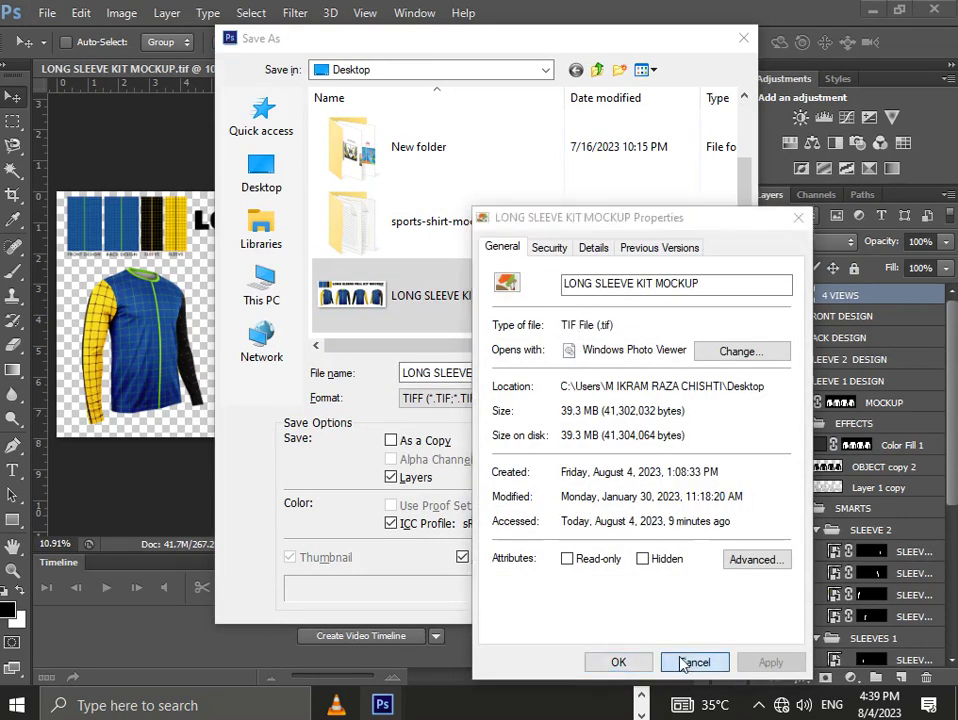
left_click(694, 662)
left_click(715, 400)
Close the LONG SLEEVE KIT MOCKUP document without saving its changes, leaving the Collar V Round.jpg design open.
key("alt+f")
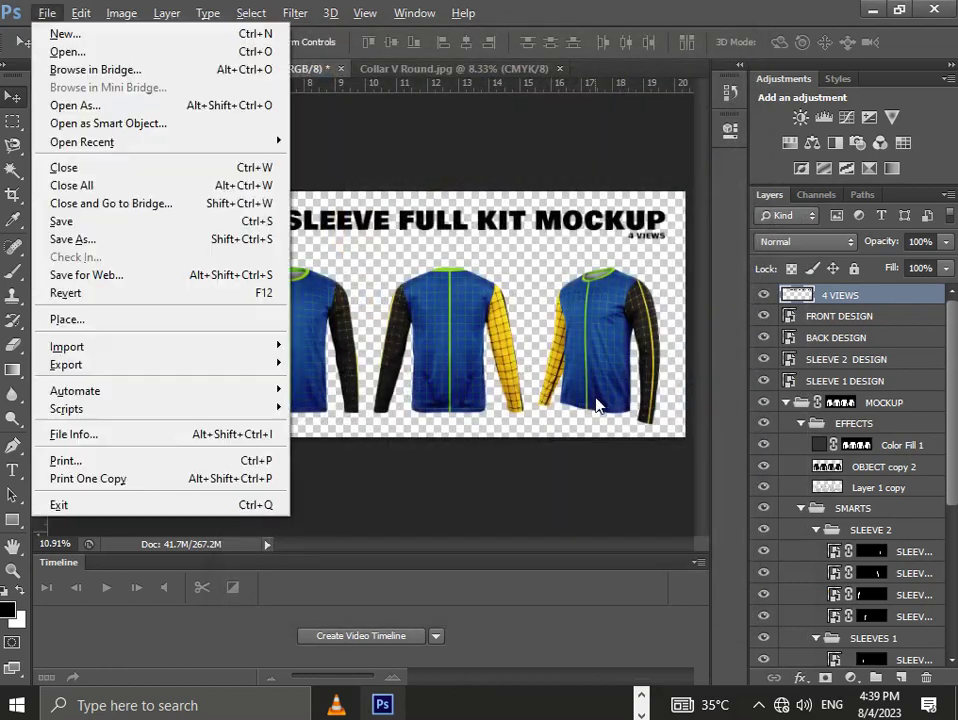
key("c")
left_click(502, 286)
key("ctrl+o")
key("Escape")
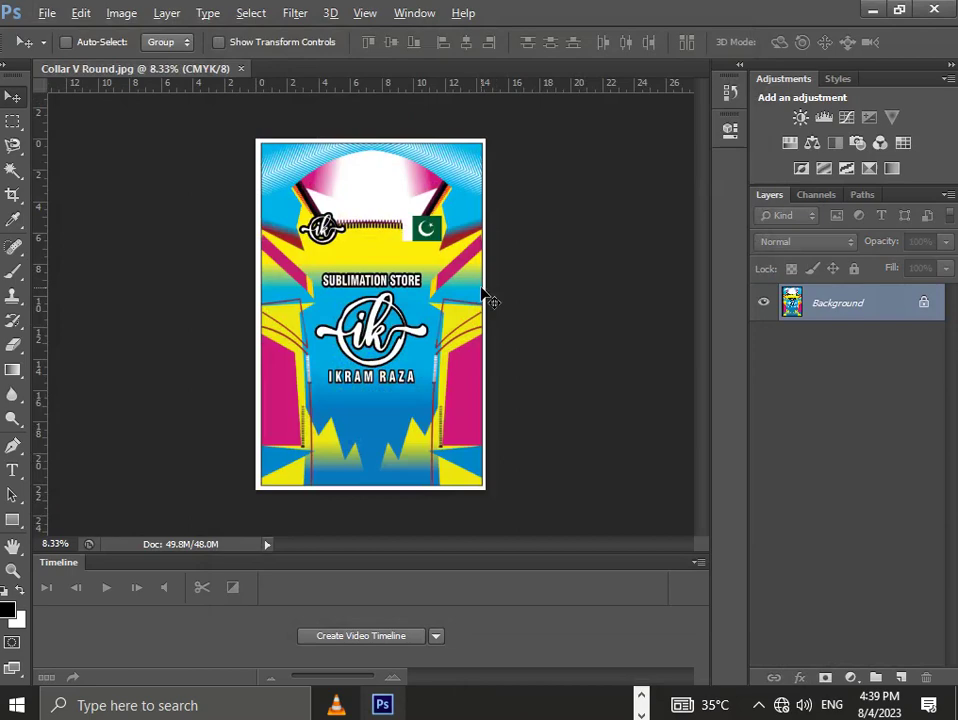